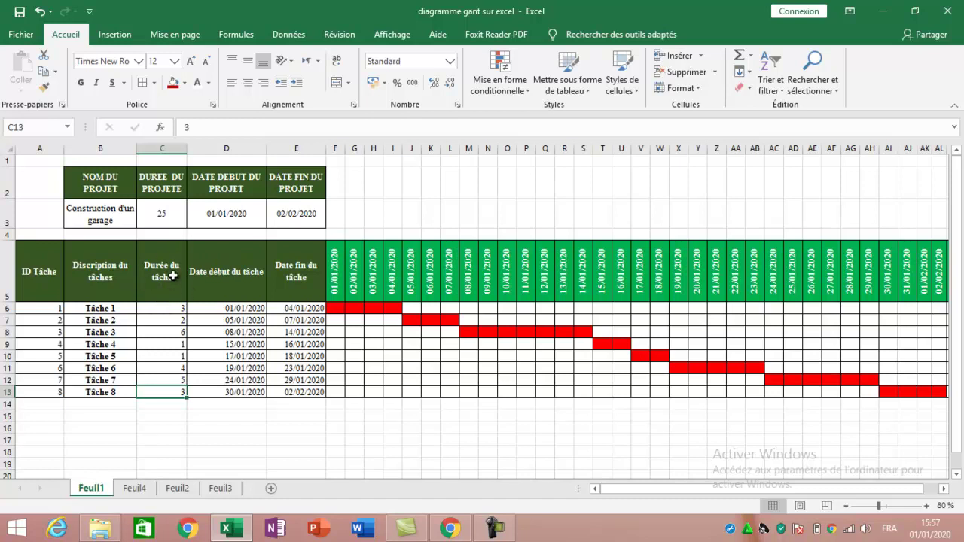
# On Feuil1, set the duration of Tâche 3 to 3, Tâche 5 to 4 and Tâche 7 to 3.
pyautogui.click(166, 324)
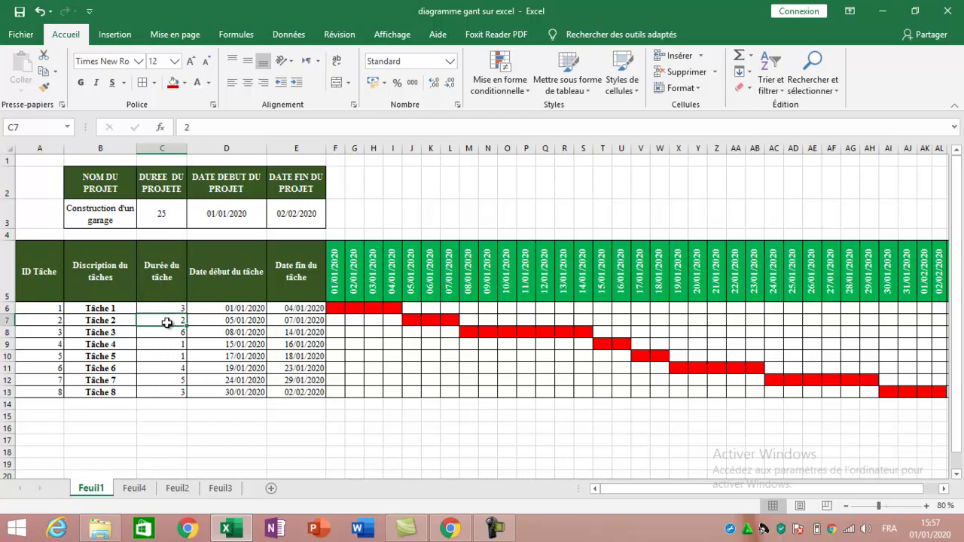
pyautogui.press('Return')
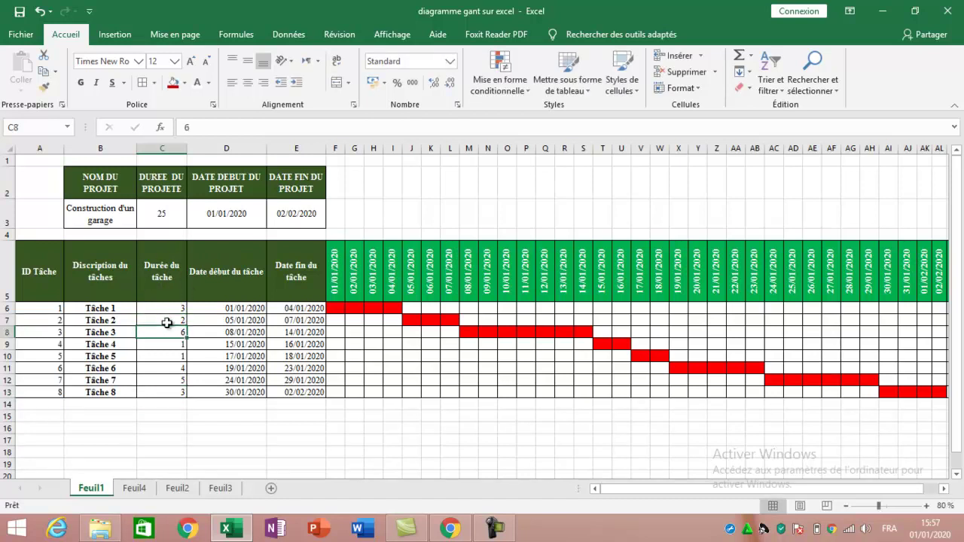
pyautogui.write('3')
pyautogui.press('Return')
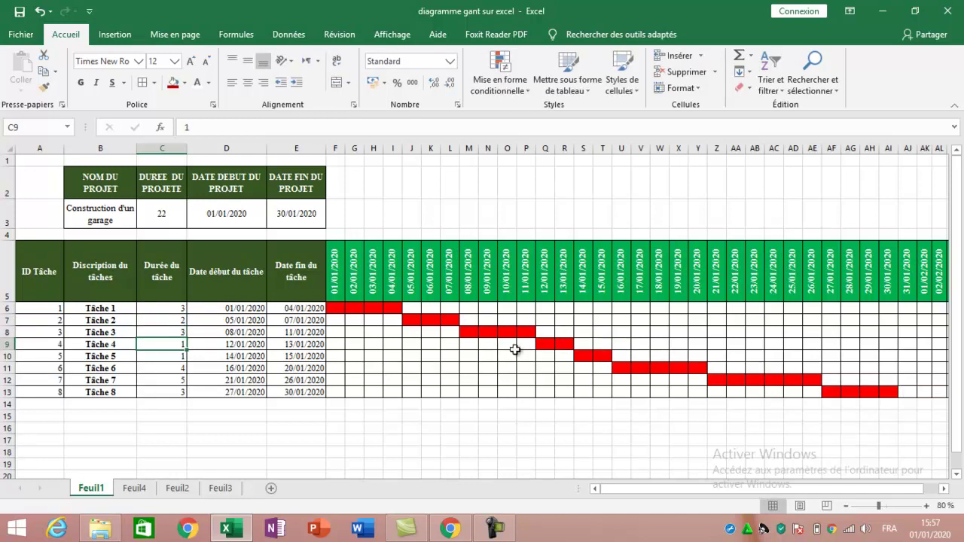
pyautogui.click(179, 357)
pyautogui.write('4')
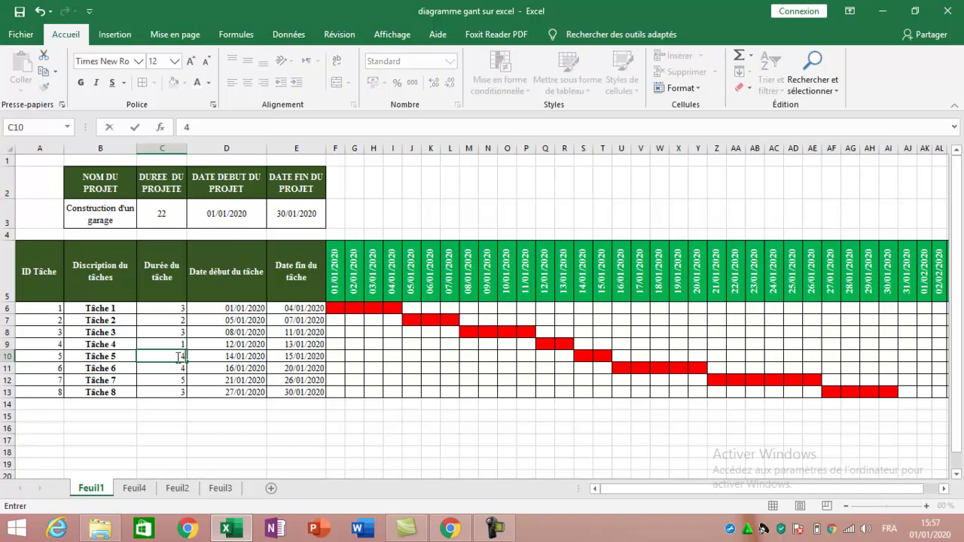
pyautogui.press('Return')
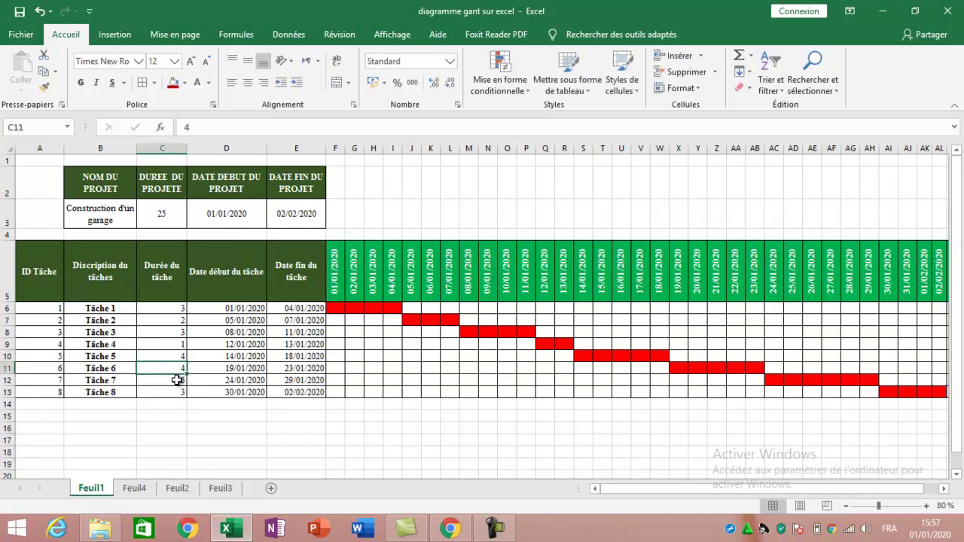
pyautogui.click(177, 380)
pyautogui.write('3')
pyautogui.press('Return')
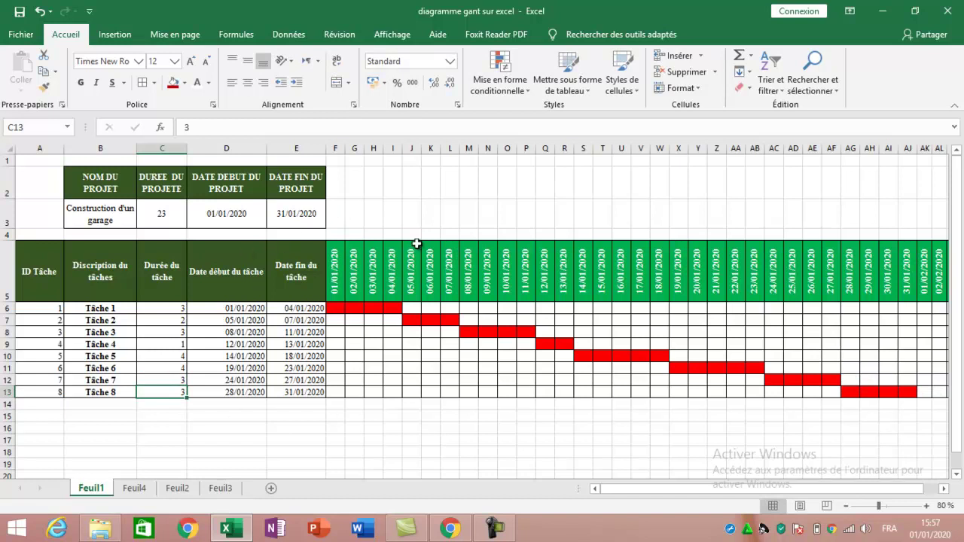
# On sheet Feuil3, enter the headers "ID" in A5 and "Discription du tâche" in B5.
pyautogui.click(232, 488)
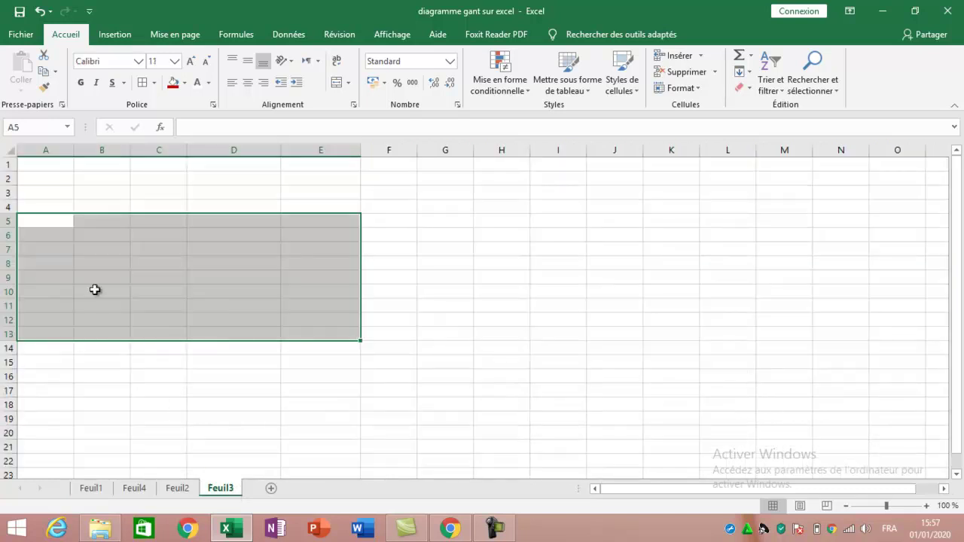
pyautogui.click(50, 222)
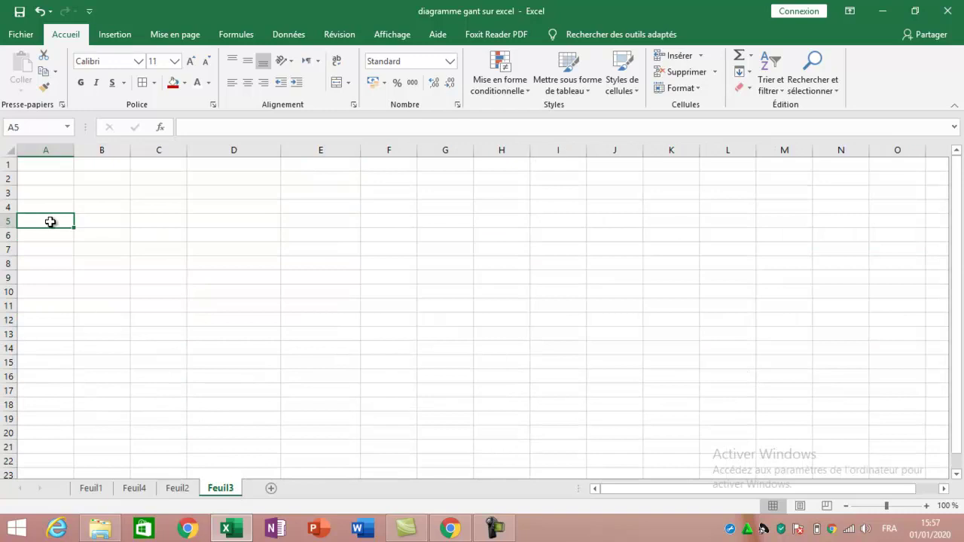
pyautogui.write('ID')
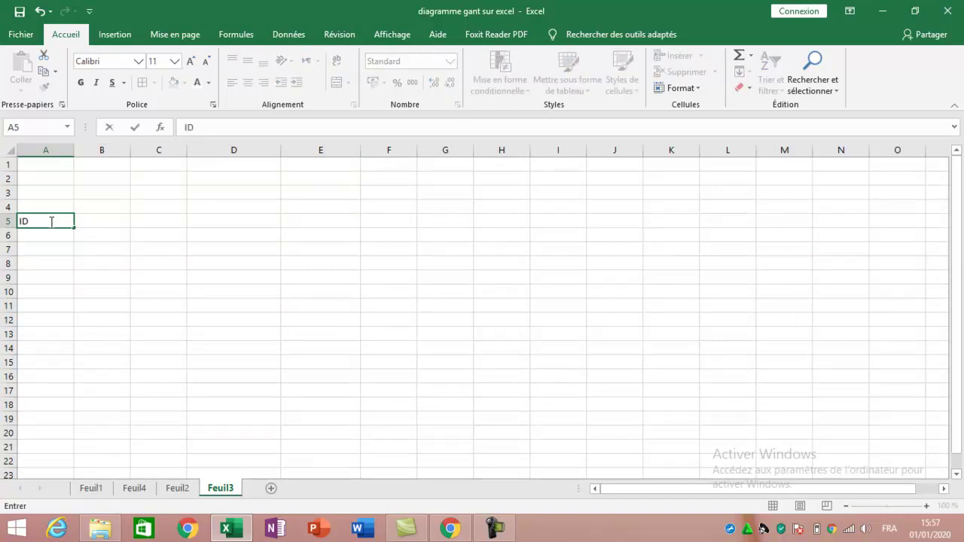
pyautogui.press('Tab')
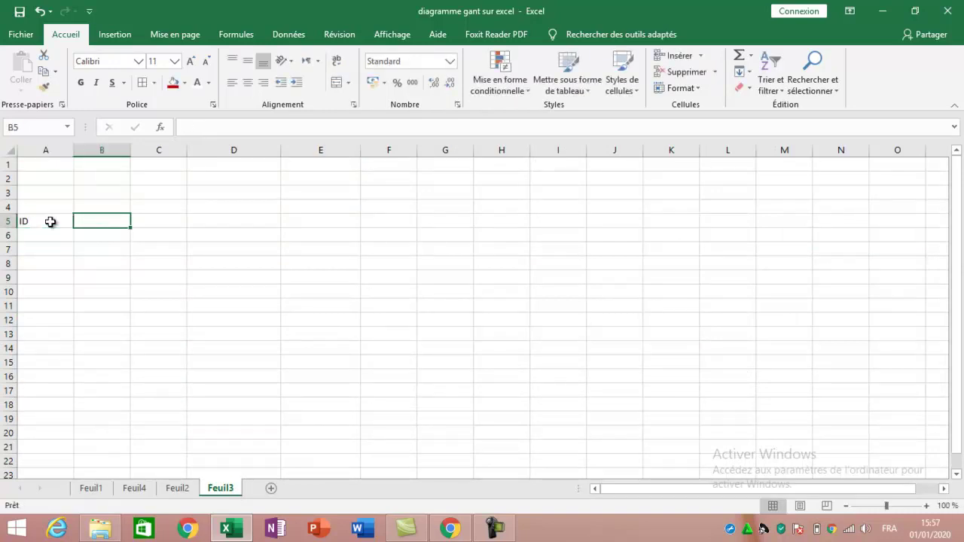
pyautogui.write('dis')
pyautogui.press('BackSpace')
pyautogui.press('BackSpace')
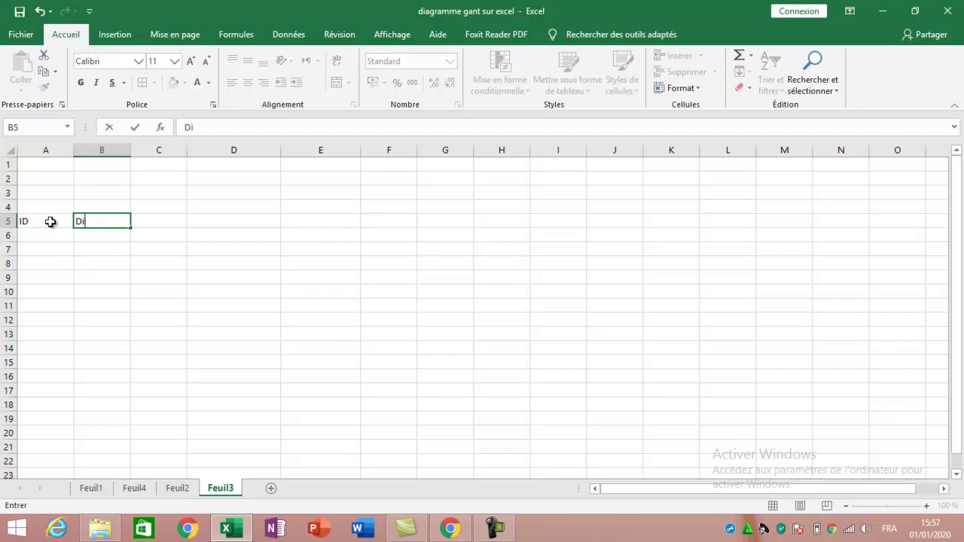
pyautogui.write('iscription du tâche')
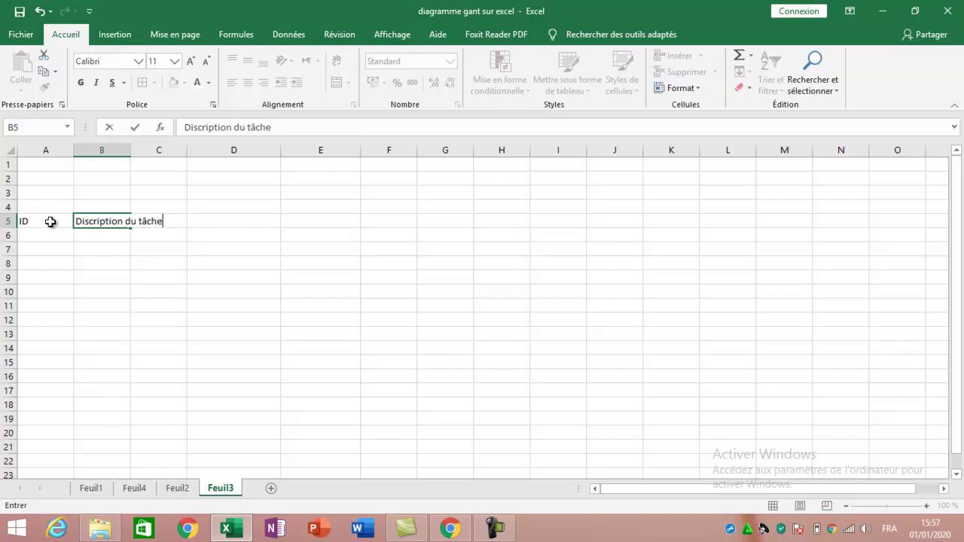
pyautogui.press('Tab')
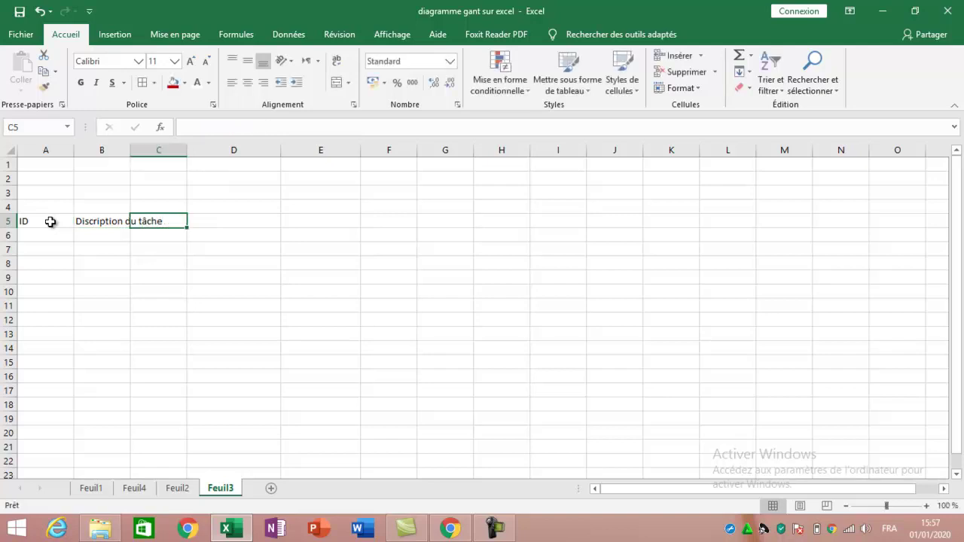
# Add the headers "Durée du tâche", "Date début du tâche" and "Date fin du tâche" in C5:E5.
pyautogui.write('Durée ')
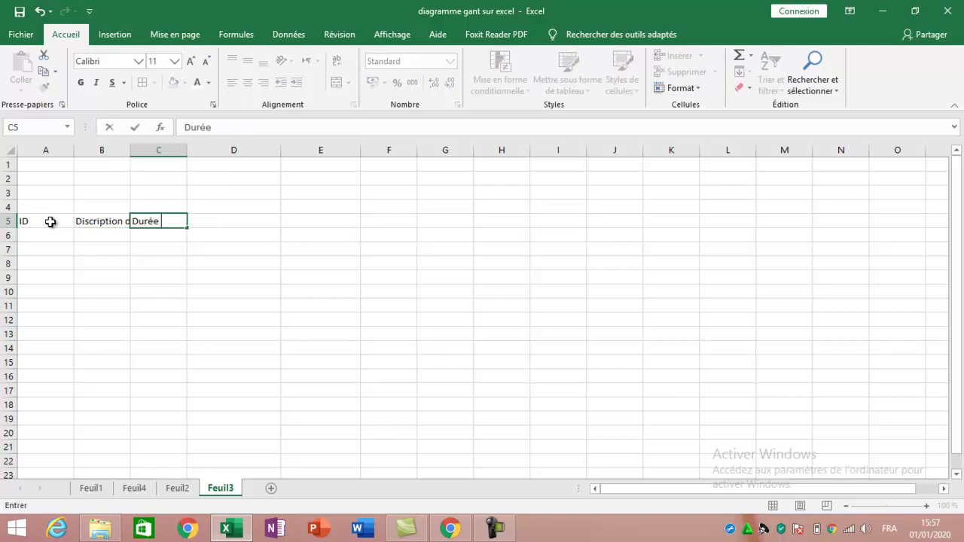
pyautogui.write('du tâche')
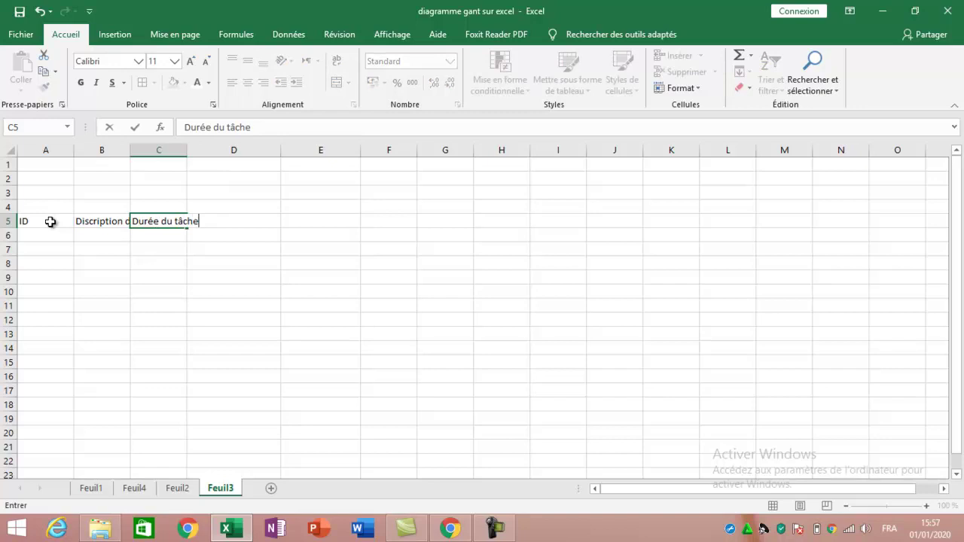
pyautogui.press('Tab')
pyautogui.write('Da')
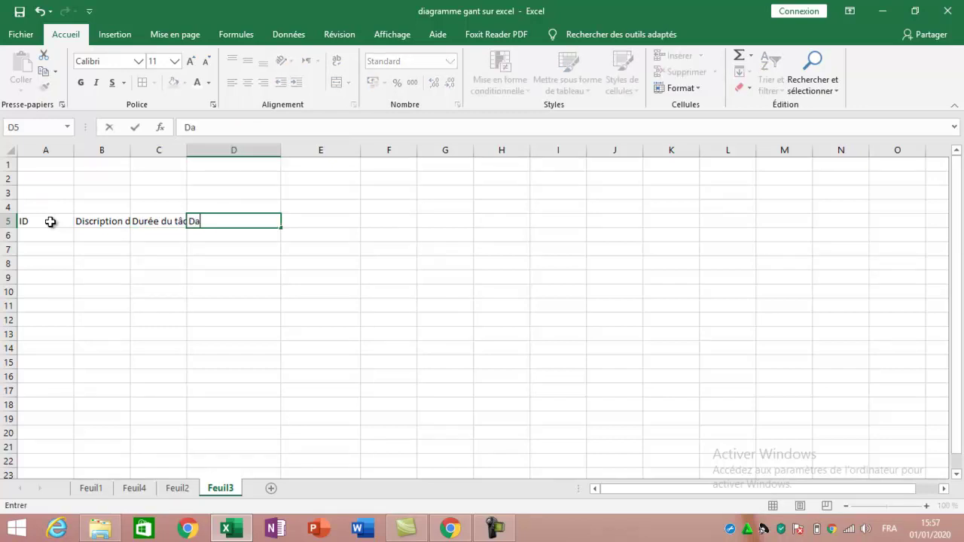
pyautogui.write('te déb')
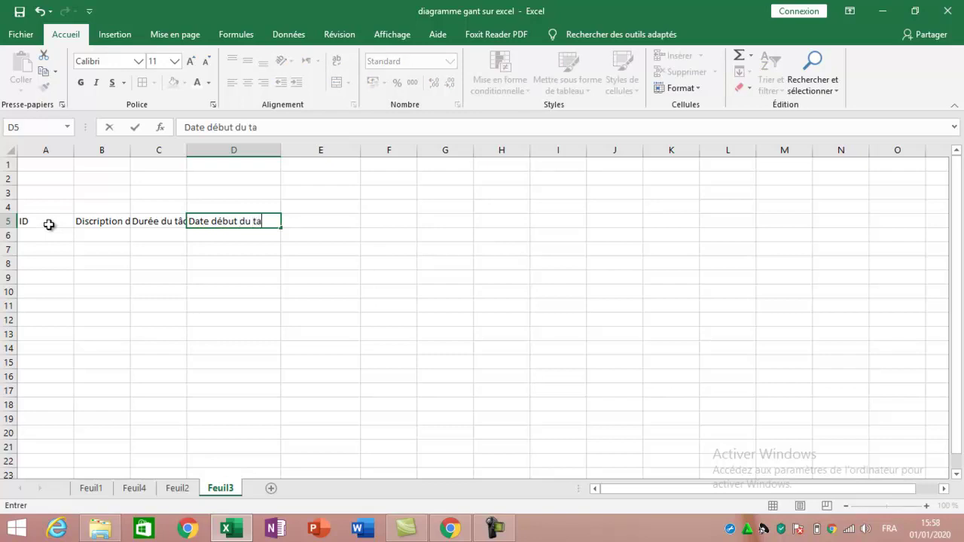
pyautogui.write('ut du tâche')
pyautogui.press('Tab')
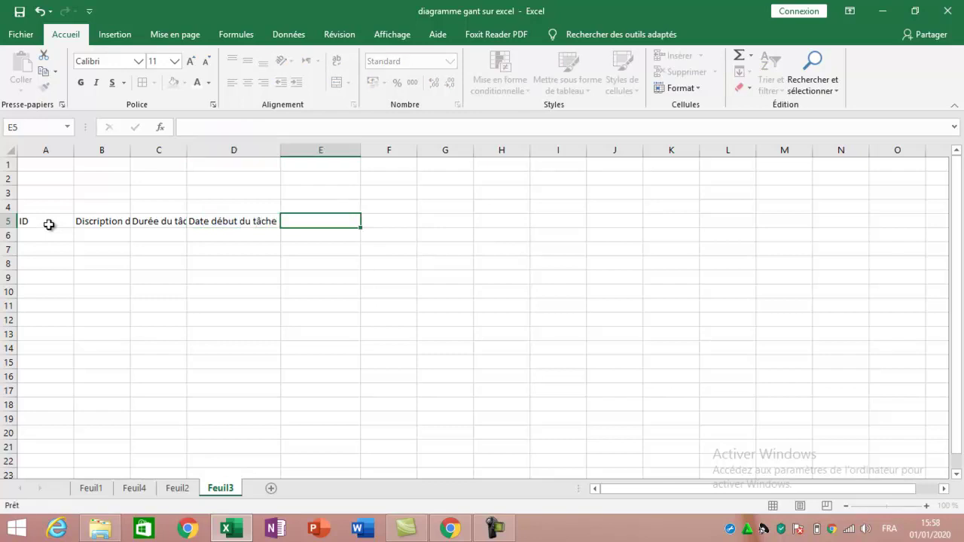
pyautogui.write('Date fin du')
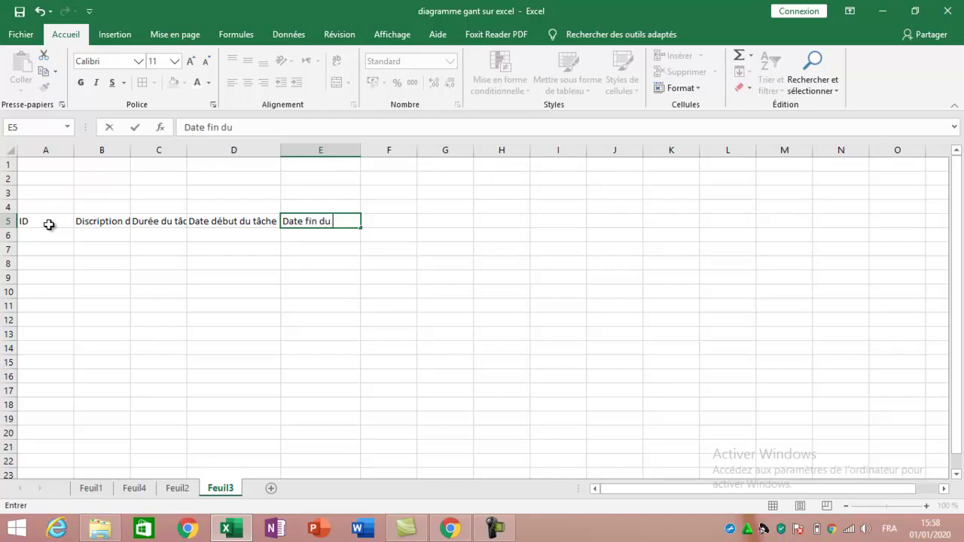
pyautogui.write(' tâche')
pyautogui.press('Return')
# Number the tasks from 1 to 7 in A6:A12 by entering 1 and 2 and extending the series.
pyautogui.write('1')
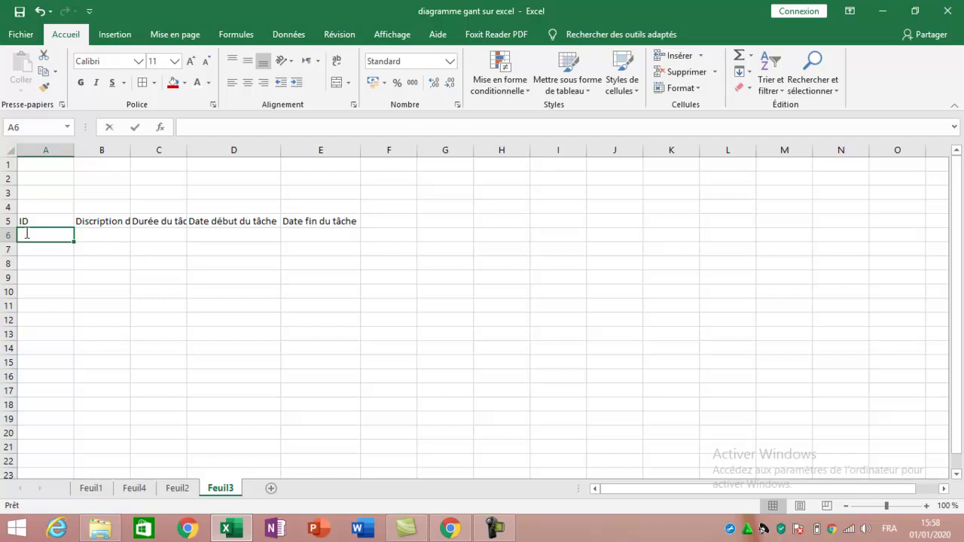
pyautogui.press('Return')
pyautogui.write('2')
pyautogui.press('Return')
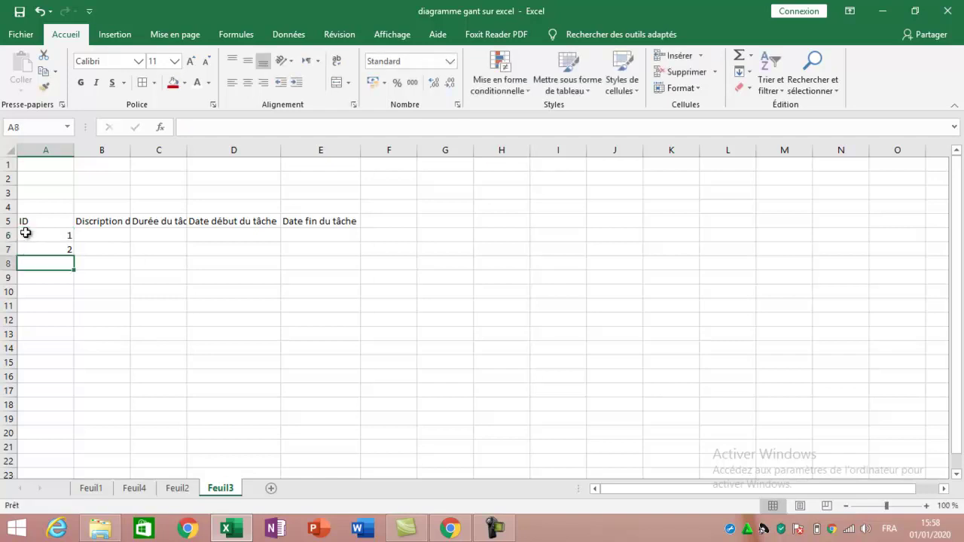
pyautogui.moveTo(33, 239); pyautogui.dragTo(66, 322)
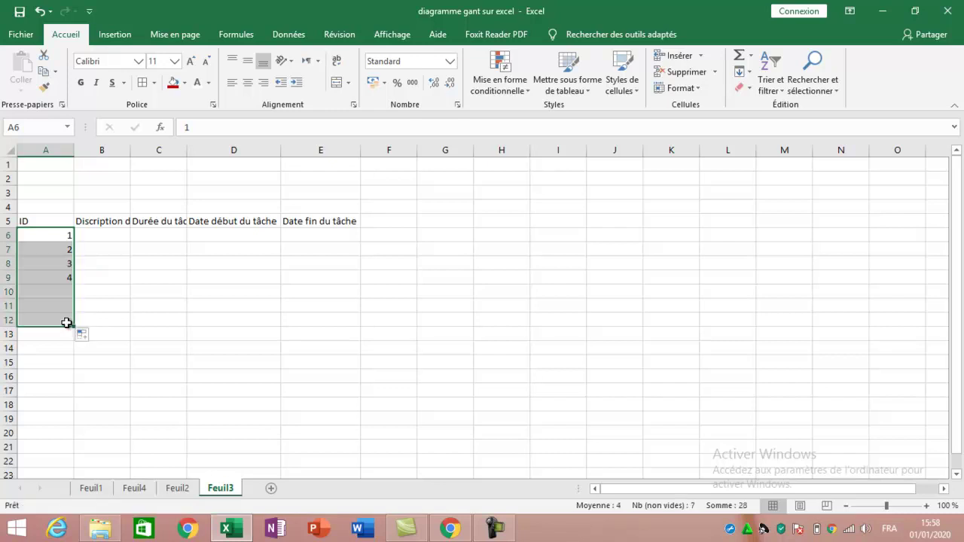
# Enter "tâche1" in B6 and fill the series down to tâche7 in B12.
pyautogui.click(120, 239)
pyautogui.write('t')
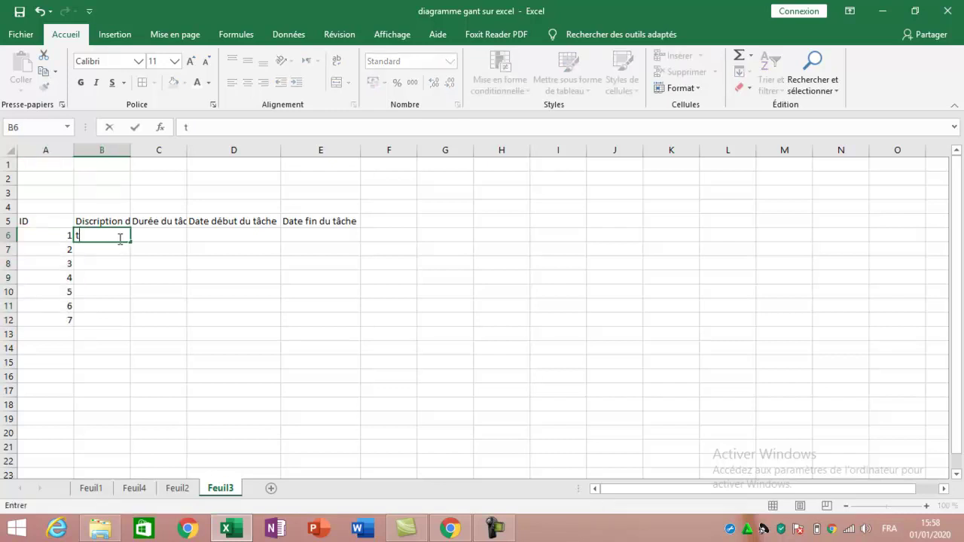
pyautogui.write('âche1')
pyautogui.press('Return')
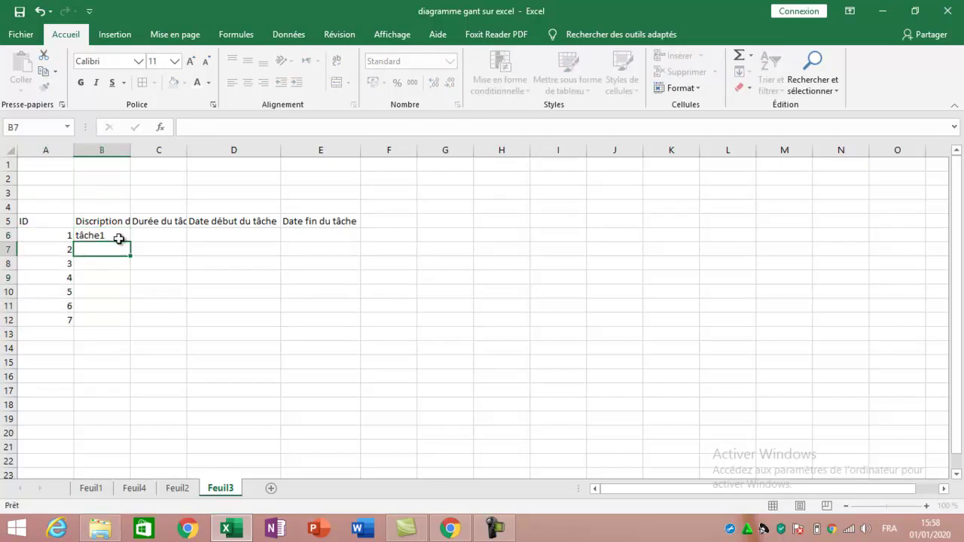
pyautogui.click(124, 235)
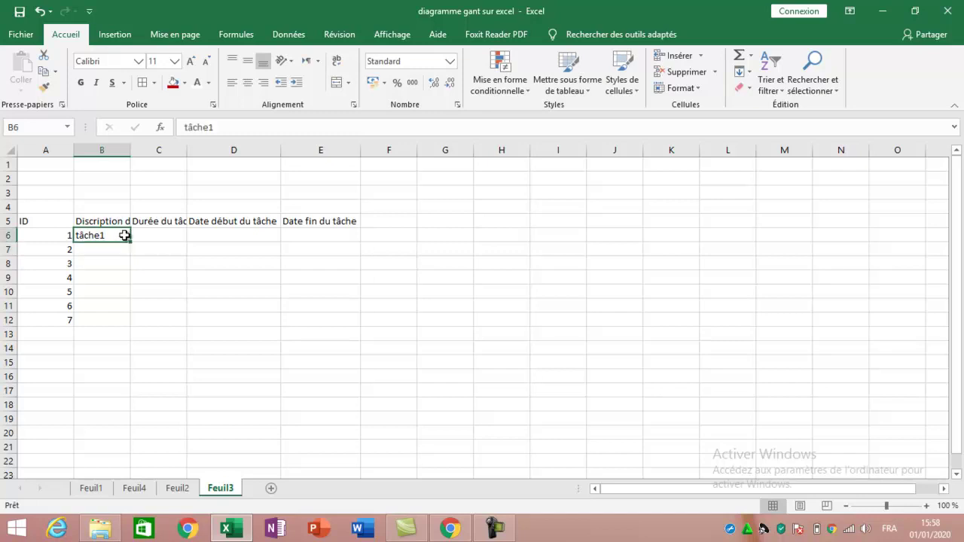
pyautogui.moveTo(129, 244); pyautogui.dragTo(125, 324)
# Enter the task durations 2, 3, 4, 1, 2, 3 and 5 in C6:C12.
pyautogui.click(165, 236)
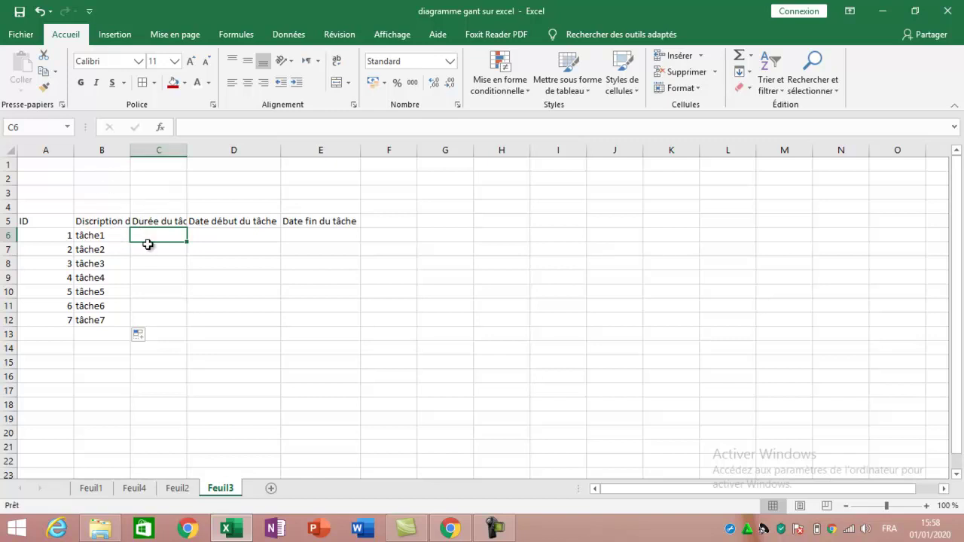
pyautogui.write('2')
pyautogui.press('Return')
pyautogui.write('3')
pyautogui.press('Return')
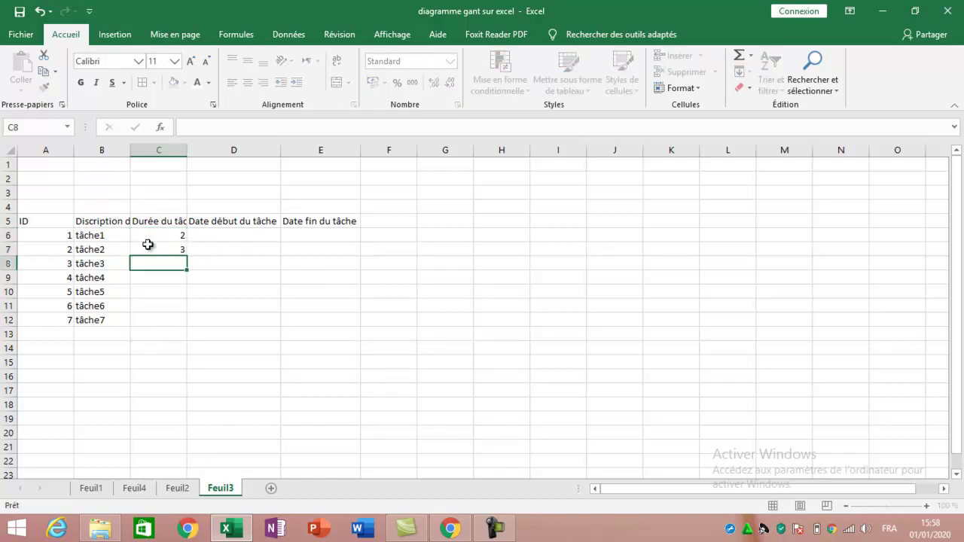
pyautogui.write('4')
pyautogui.press('Return')
pyautogui.write('1')
pyautogui.press('Return')
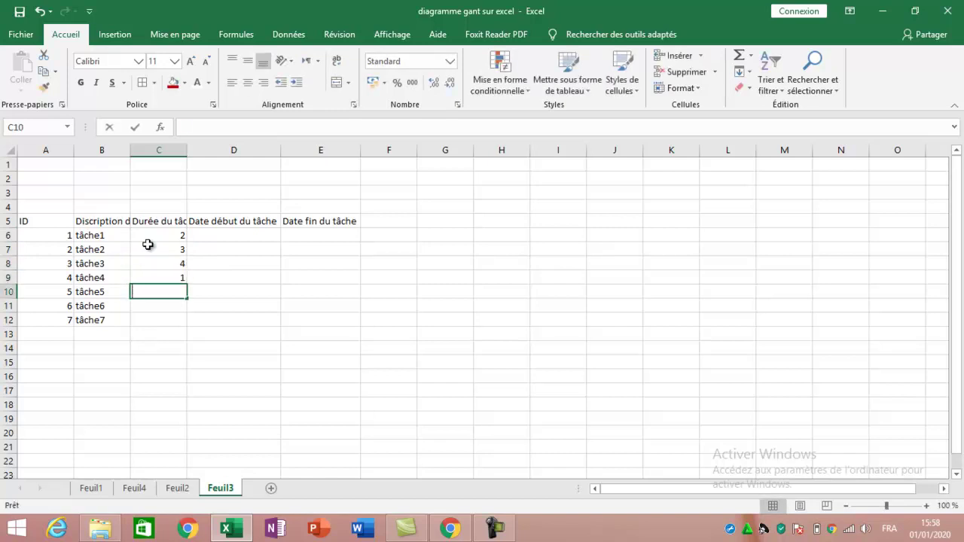
pyautogui.write('2')
pyautogui.press('Return')
pyautogui.write('3')
pyautogui.press('Return')
pyautogui.write('5')
pyautogui.press('Return')
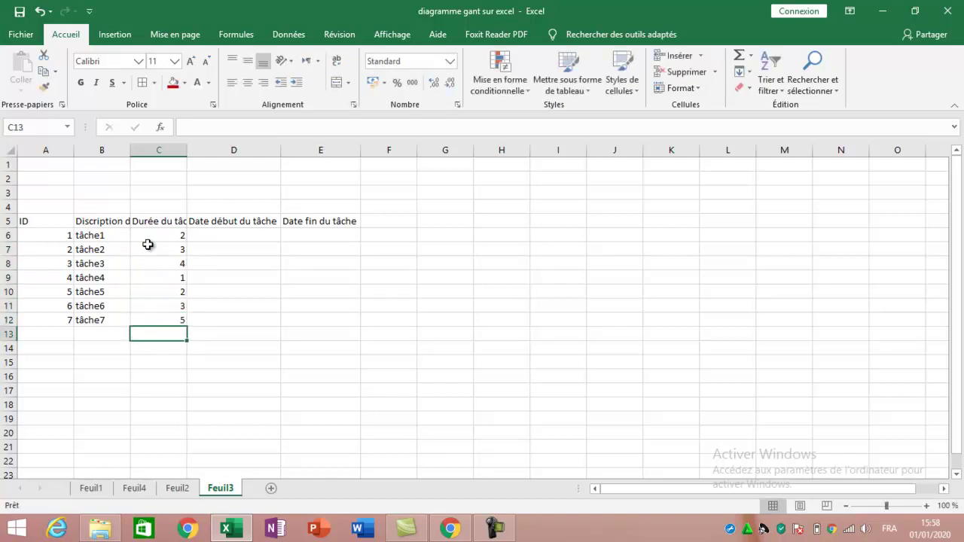
# Enter 01/01/2020 as the start date of tâche1 in D6 and autofit the width of column C.
pyautogui.click(218, 232)
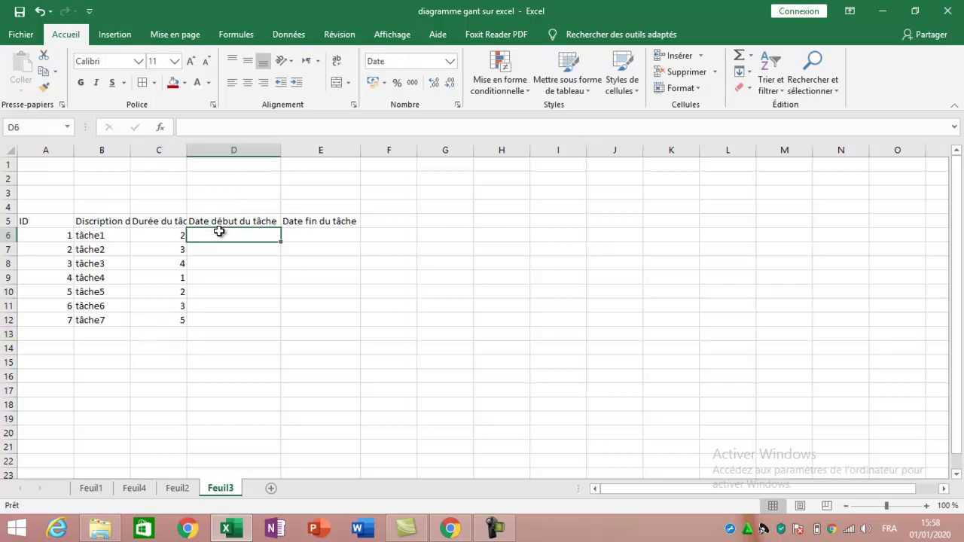
pyautogui.write('01/01/')
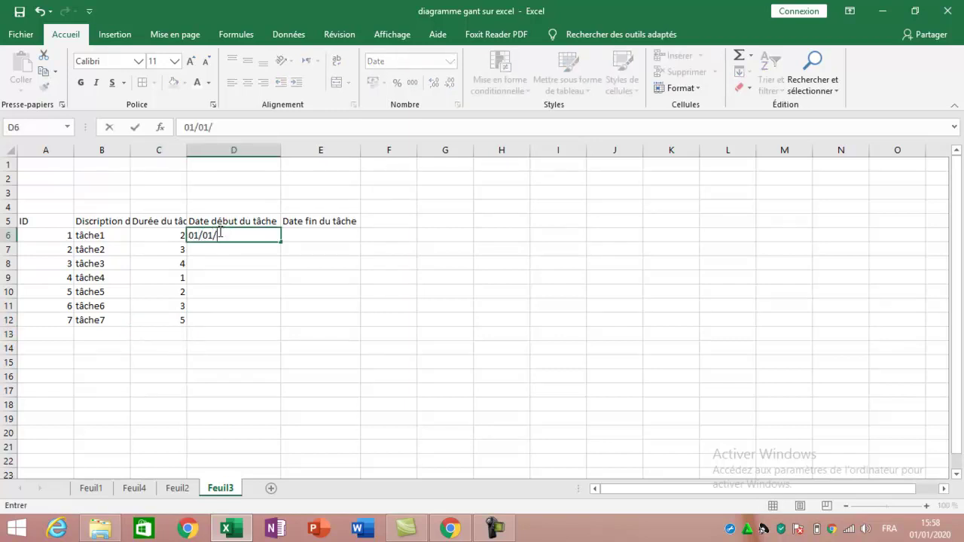
pyautogui.write('2020')
pyautogui.click(292, 249)
pyautogui.click(254, 234)
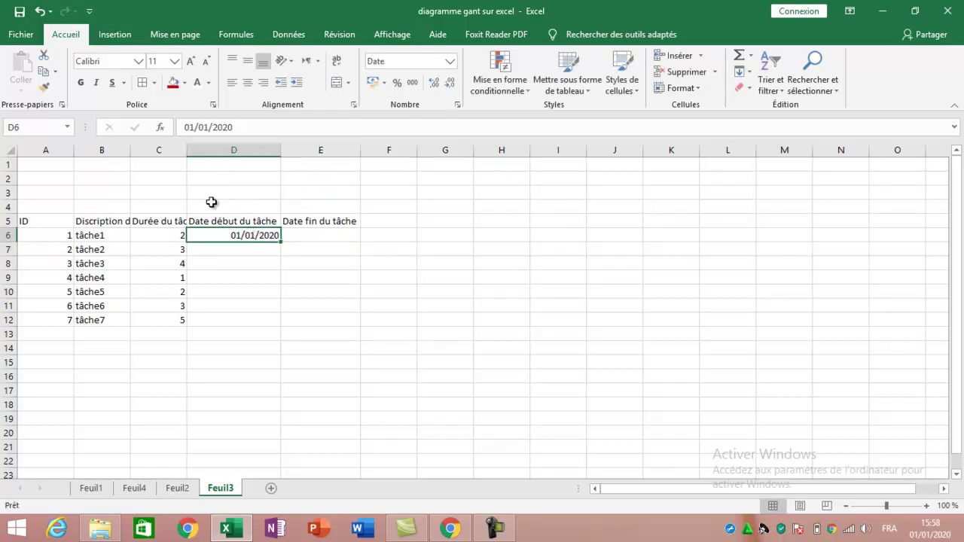
pyautogui.doubleClick(186, 150)
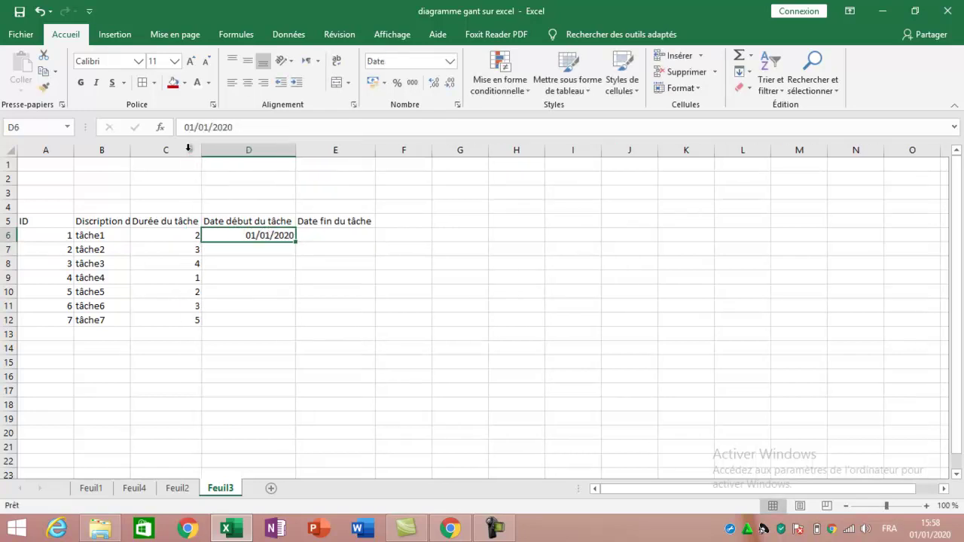
# Calculate tâche1's end date in E6 with the formula =D6+C6.
pyautogui.click(315, 234)
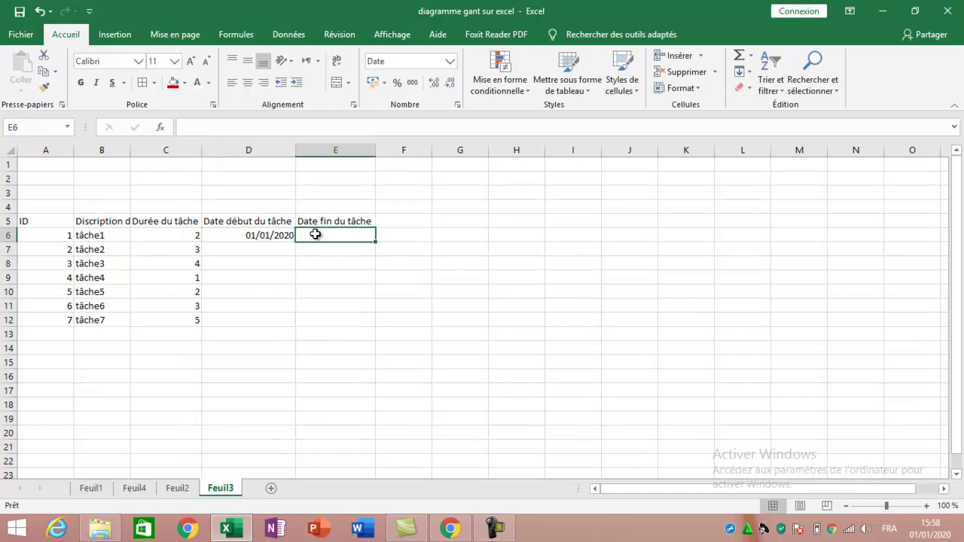
pyautogui.write('=')
pyautogui.click(278, 236)
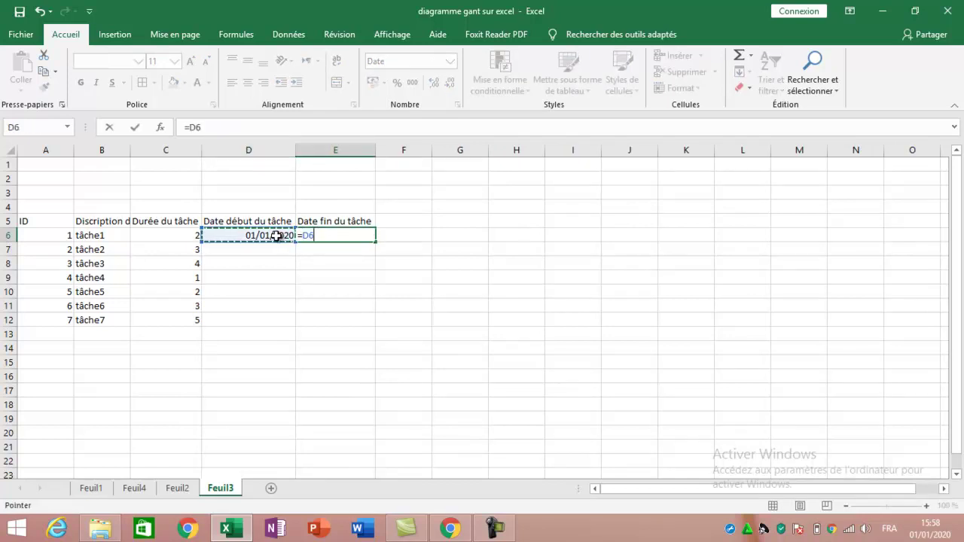
pyautogui.write('+')
pyautogui.click(179, 235)
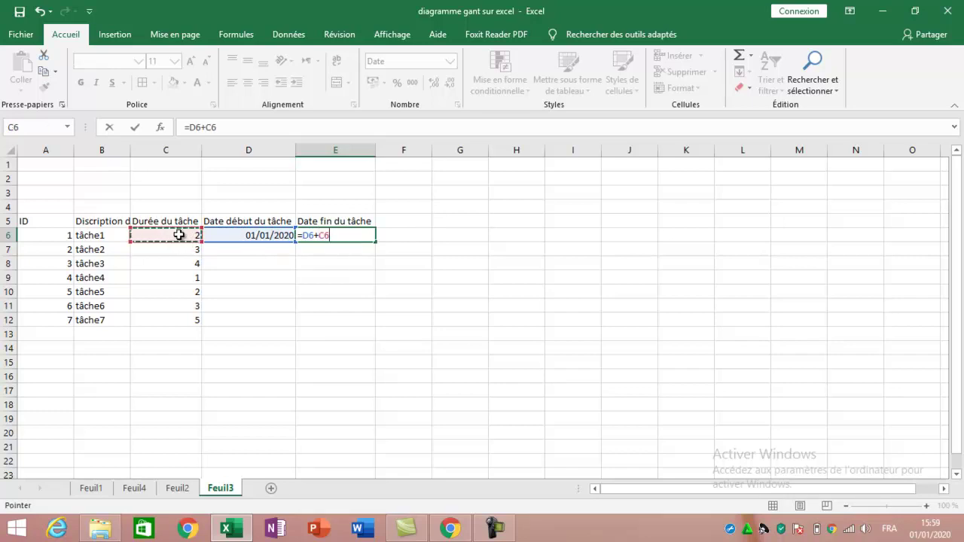
pyautogui.press('Return')
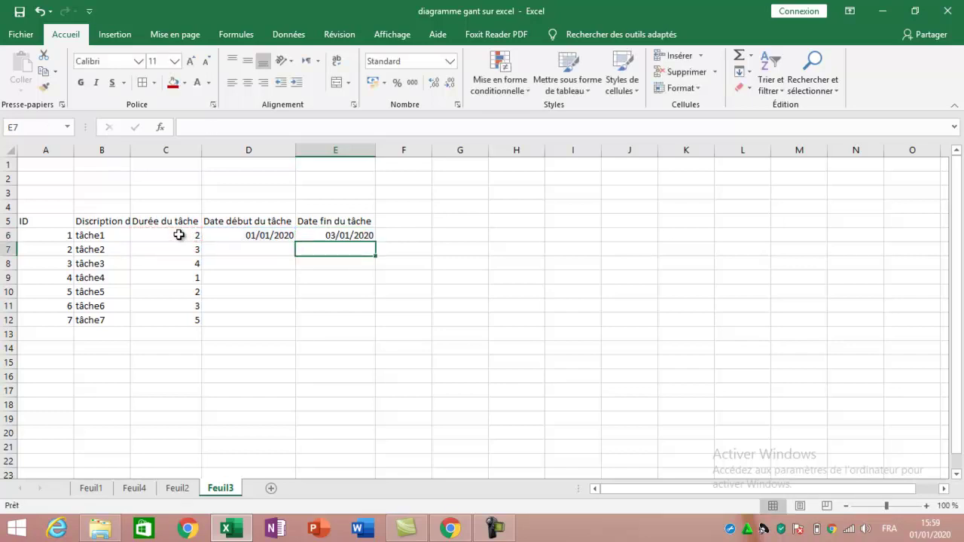
# Calculate tâche2's start date in D7 with the formula =E6+1.
pyautogui.click(275, 250)
pyautogui.write('=')
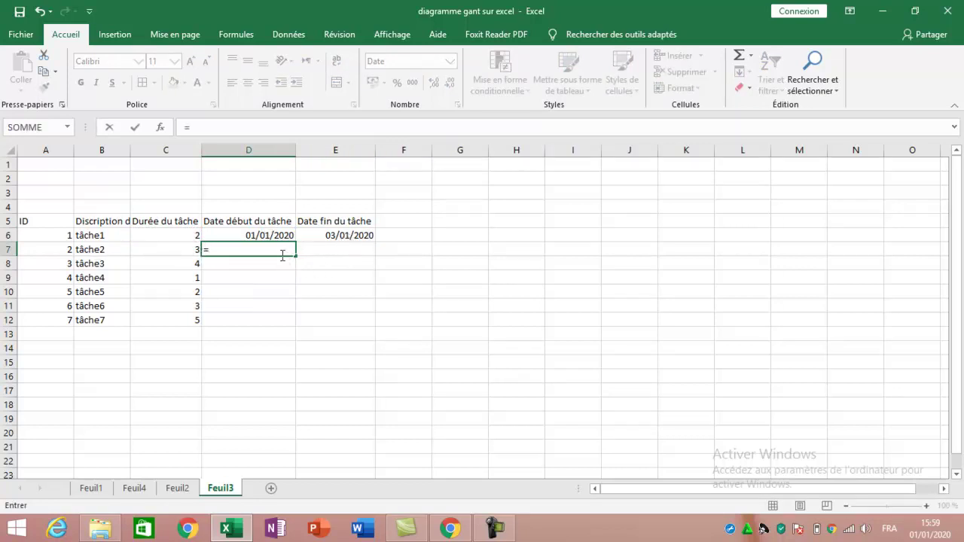
pyautogui.click(339, 238)
pyautogui.write('+1')
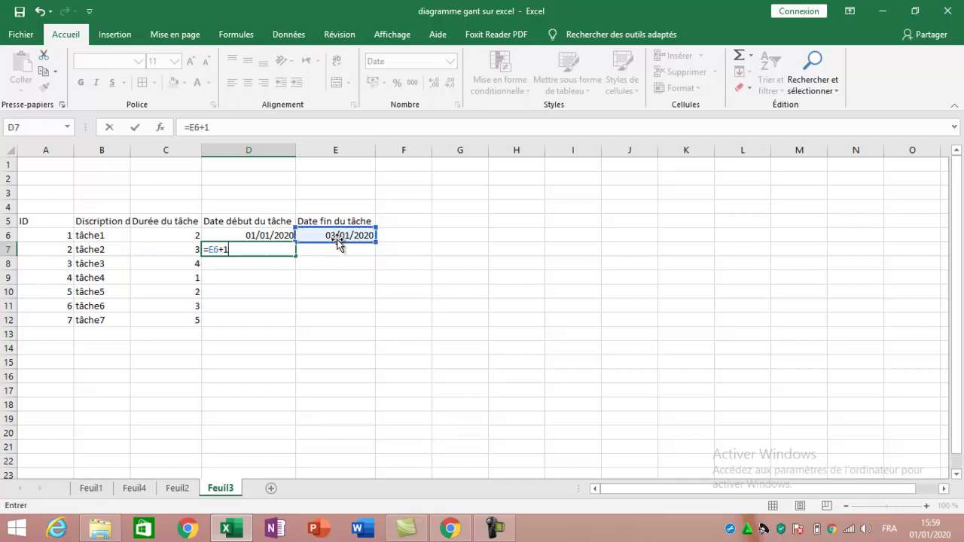
pyautogui.press('Return')
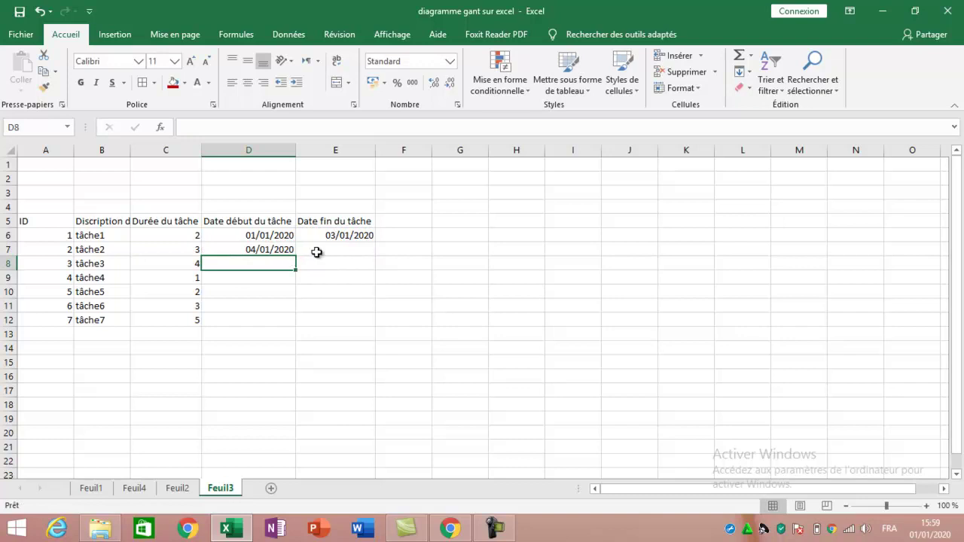
# Calculate tâche2's end date in E7 as =D7+C7 and fill the D7:E7 formulas down to row 12.
pyautogui.click(317, 252)
pyautogui.write('=')
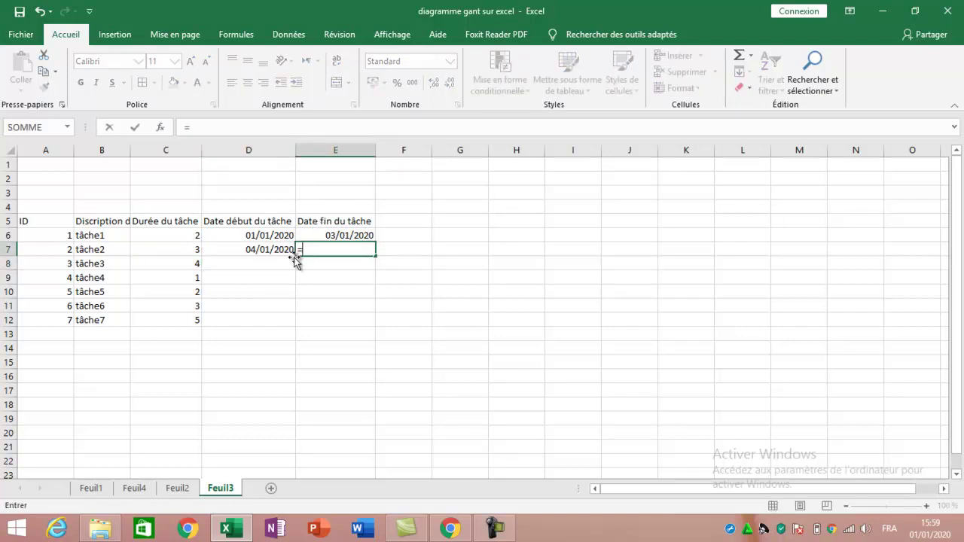
pyautogui.click(255, 249)
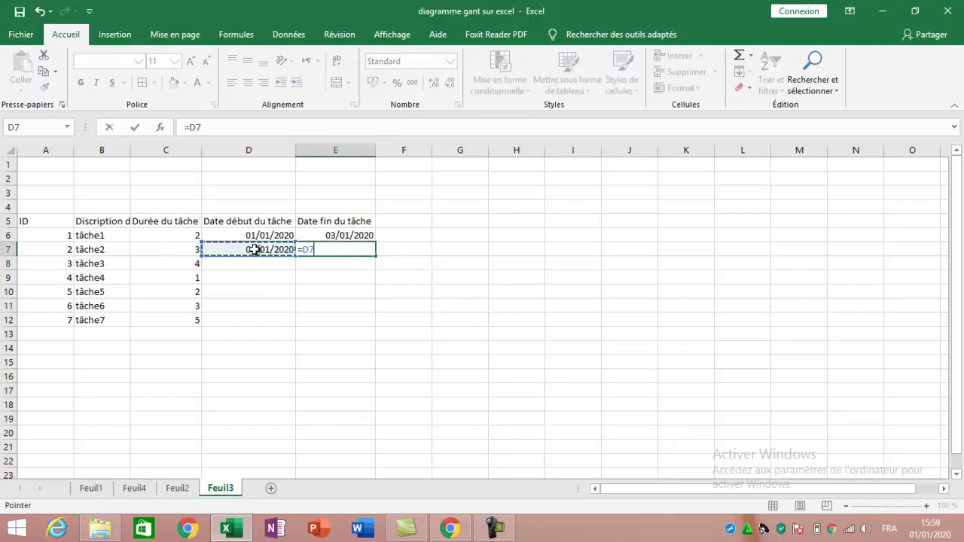
pyautogui.write('+')
pyautogui.click(198, 250)
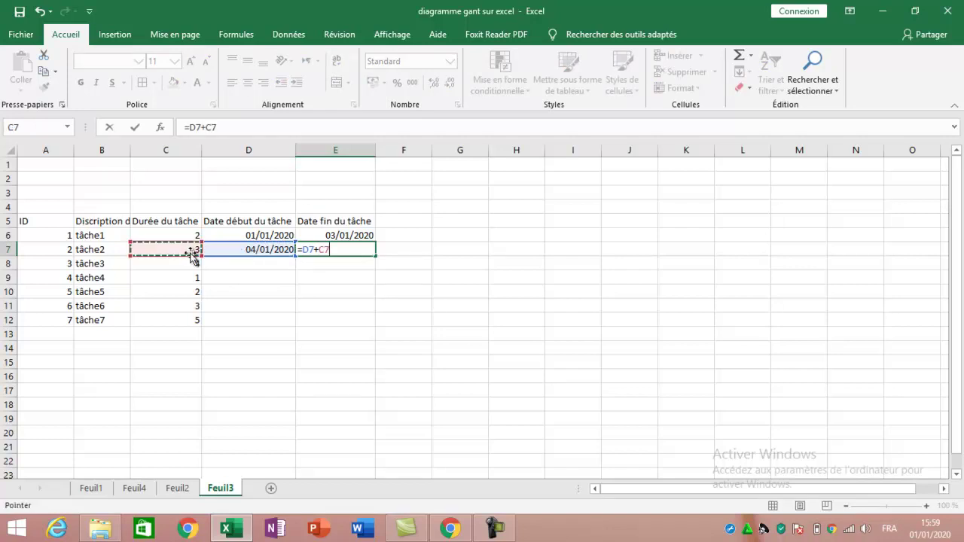
pyautogui.press('Return')
pyautogui.moveTo(241, 253); pyautogui.dragTo(340, 252)
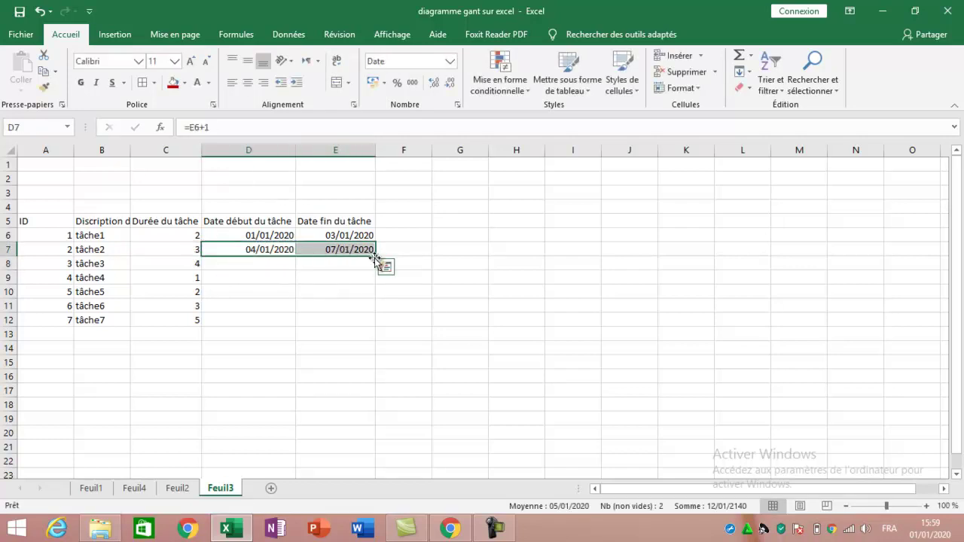
pyautogui.doubleClick(375, 258)
# Apply all borders to the task table A5:E12 and center its contents.
pyautogui.moveTo(67, 224); pyautogui.dragTo(359, 321)
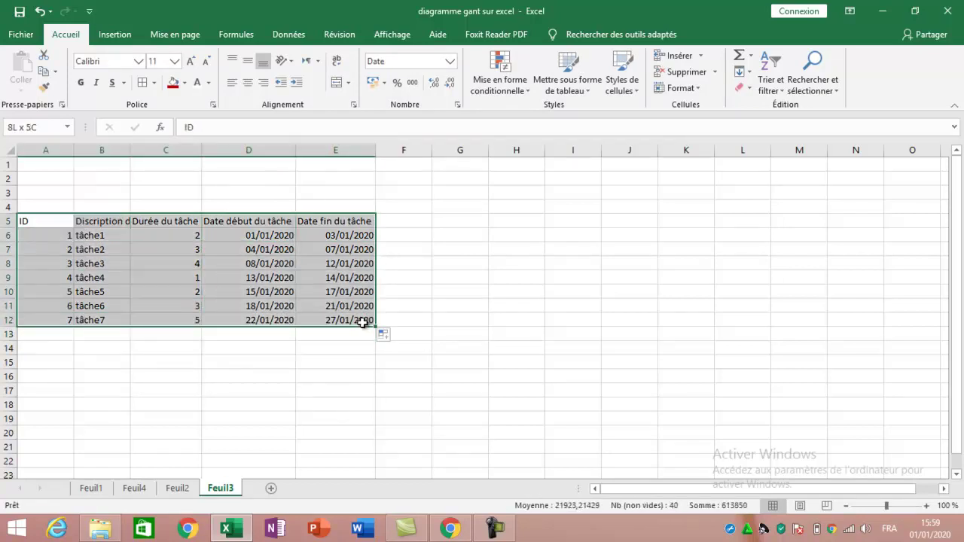
pyautogui.click(142, 83)
pyautogui.click(247, 84)
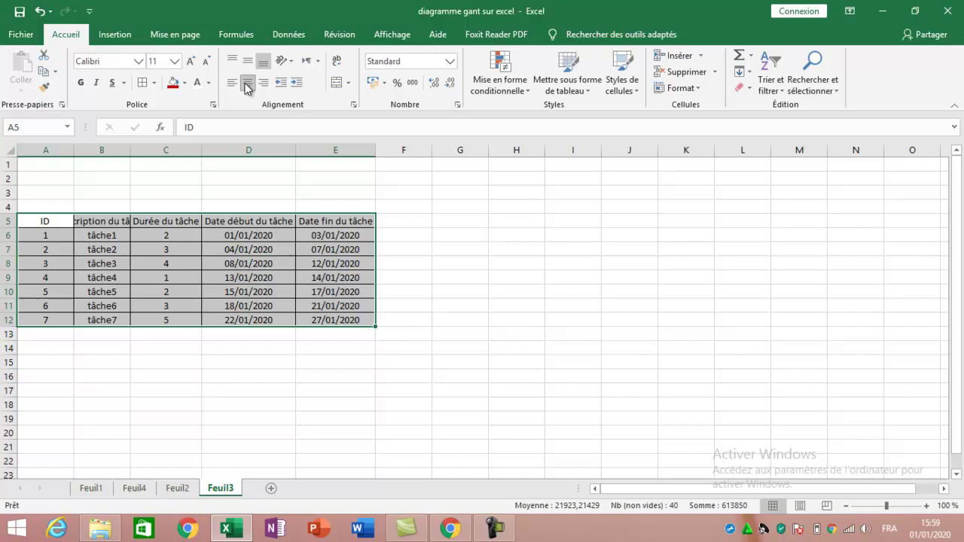
# Autofit the widths of columns A to E.
pyautogui.doubleClick(74, 150)
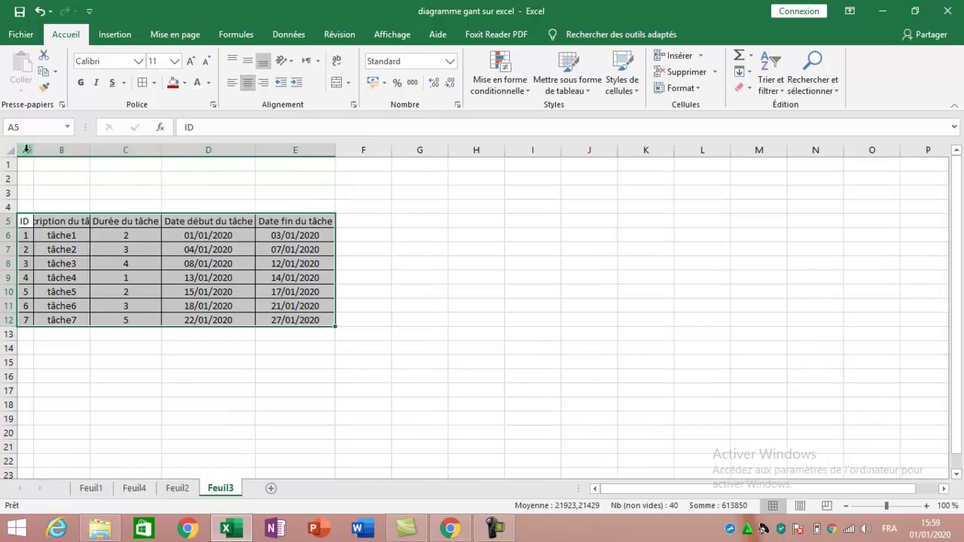
pyautogui.moveTo(26, 150); pyautogui.dragTo(264, 149)
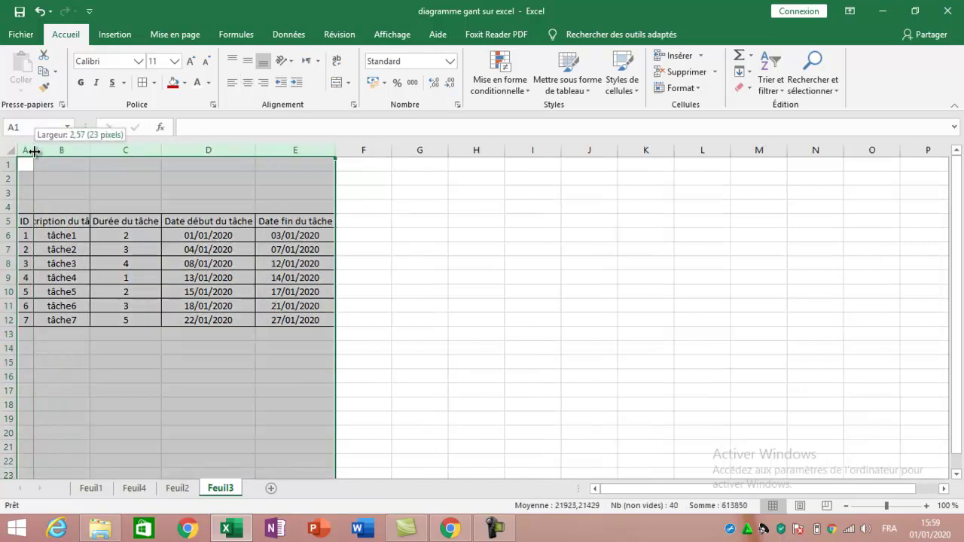
pyautogui.doubleClick(34, 150)
# Format the header row A5:E5 with a standard green fill and bold white text.
pyautogui.click(28, 224)
pyautogui.moveTo(28, 224); pyautogui.dragTo(319, 220)
pyautogui.click(185, 84)
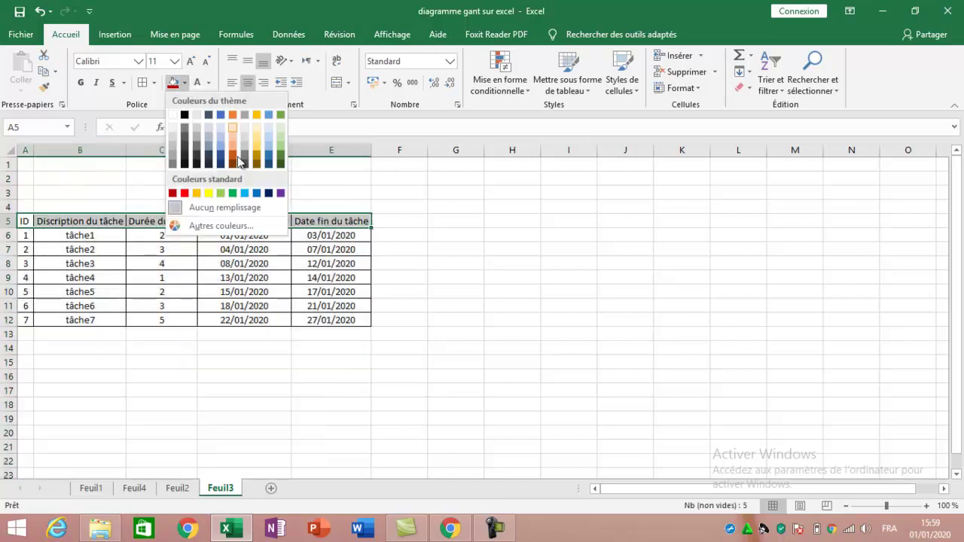
pyautogui.click(235, 196)
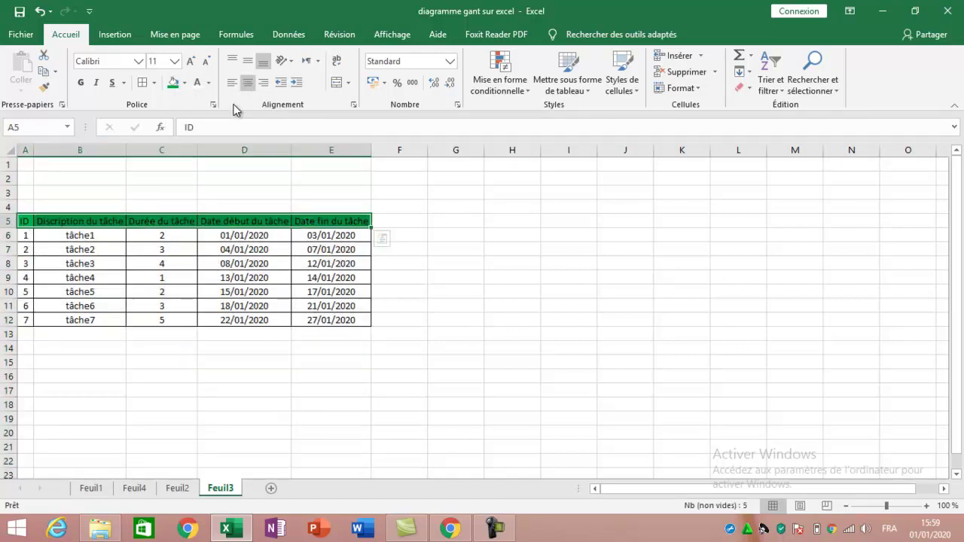
pyautogui.click(197, 83)
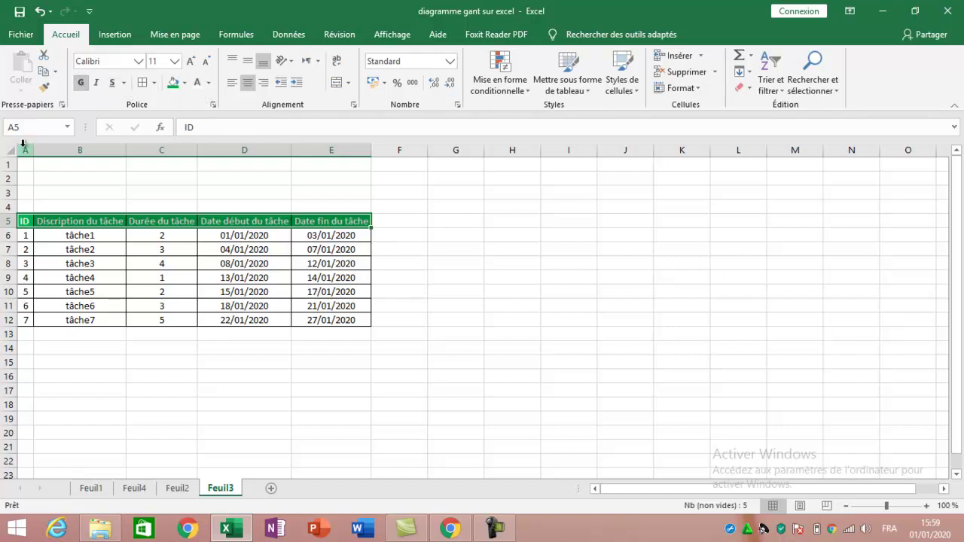
pyautogui.click(76, 192)
# Enter the project headers "Nom du projet" in B1 and "durée du projet" in C1.
pyautogui.click(81, 167)
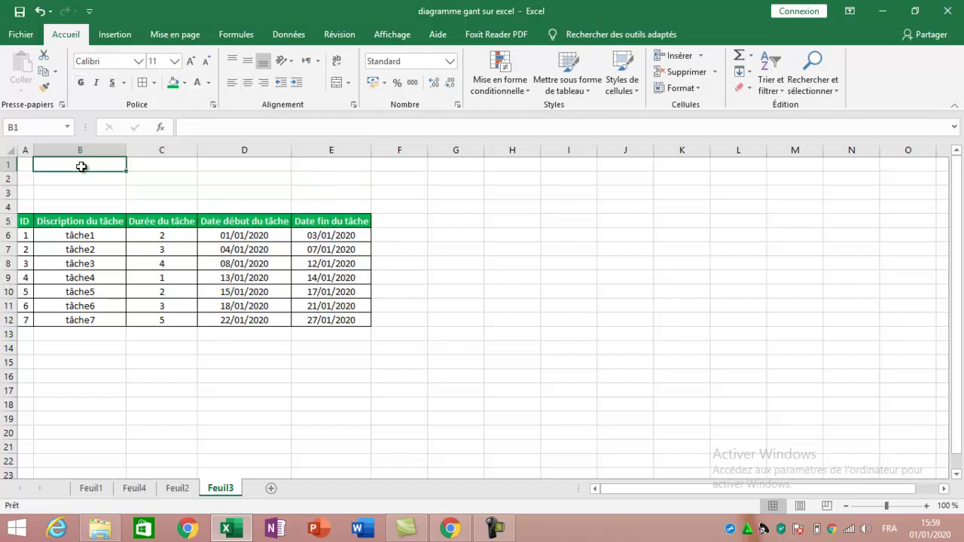
pyautogui.write('Nom')
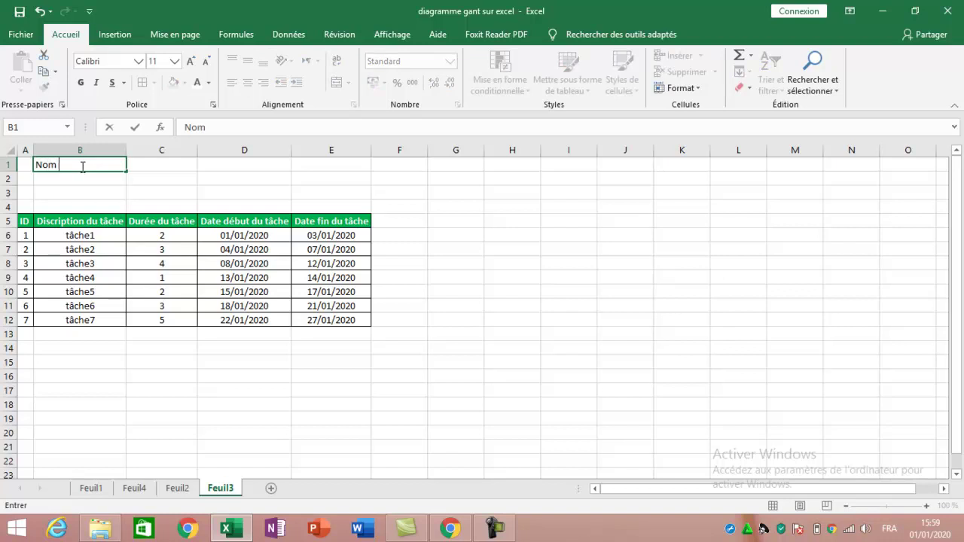
pyautogui.write(' du projet')
pyautogui.press('Tab')
pyautogui.write('d')
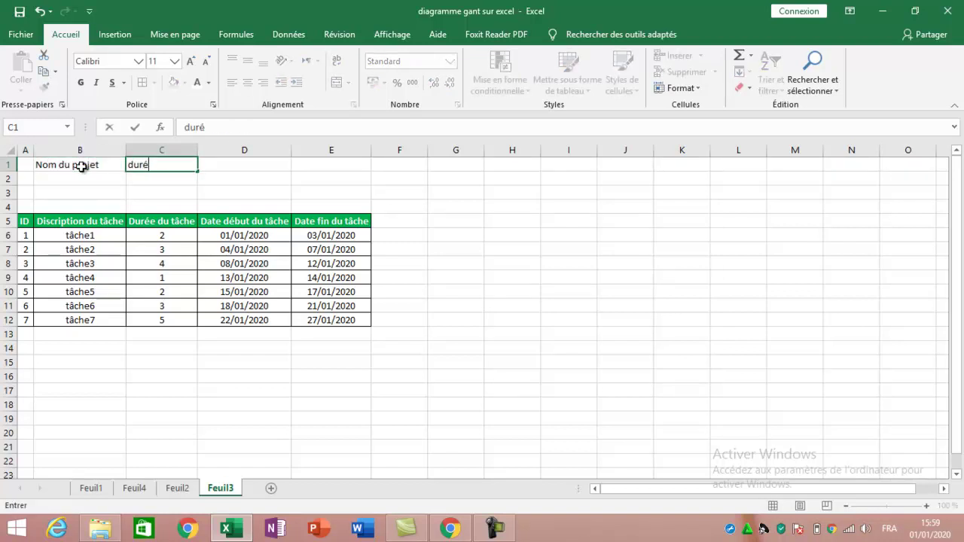
pyautogui.write('urée du projet')
pyautogui.press('Tab')
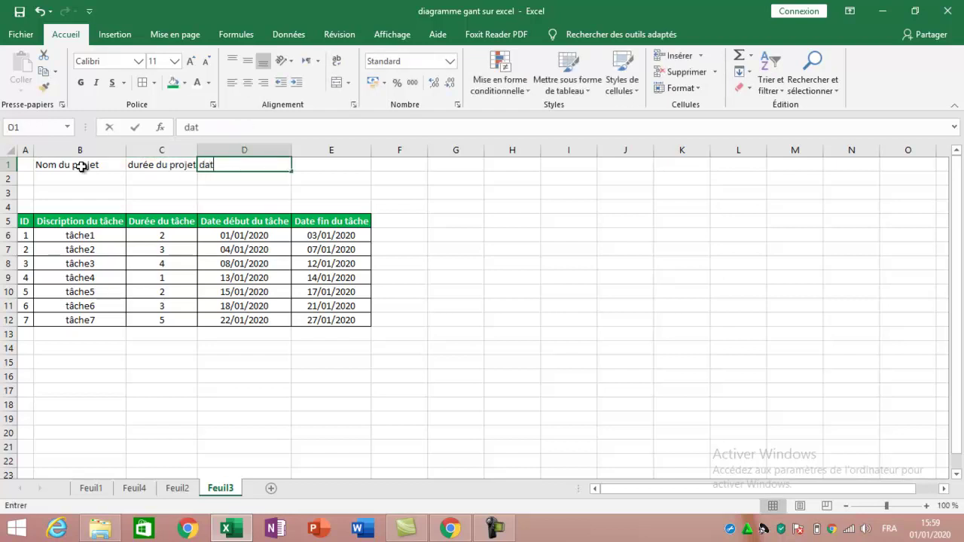
# Enter the project headers "date début du projet" in D1 and "date fin du projet" in E1.
pyautogui.write('e début du projet')
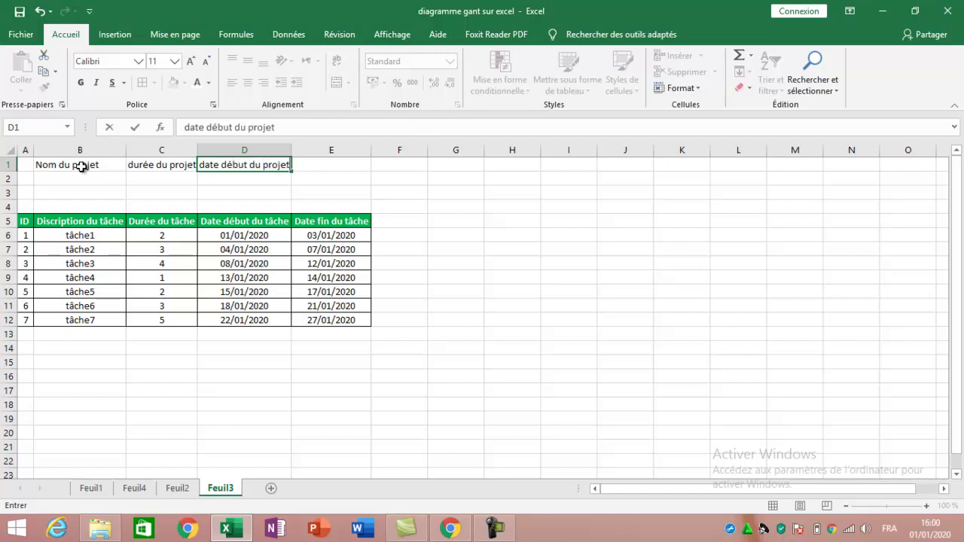
pyautogui.press('Tab')
pyautogui.write('date')
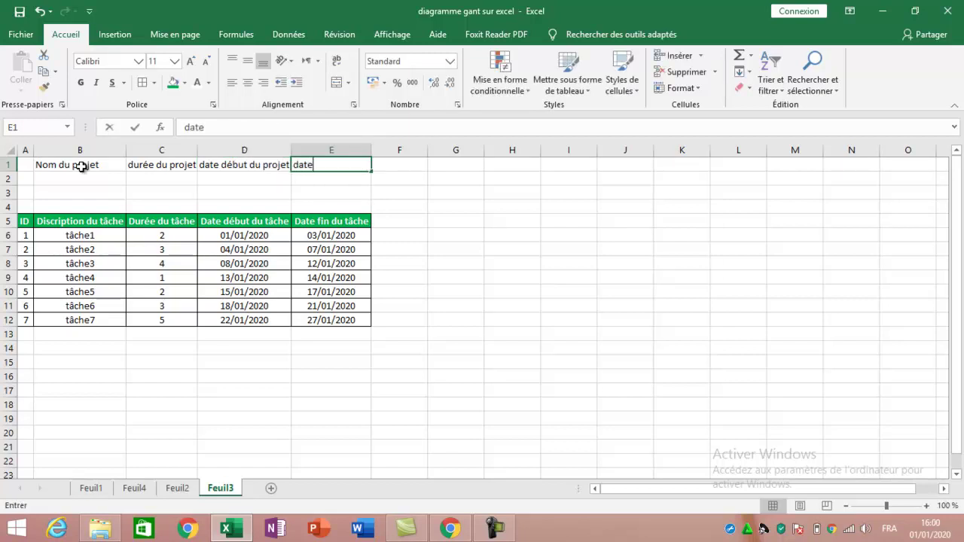
pyautogui.write(' fin du projet$')
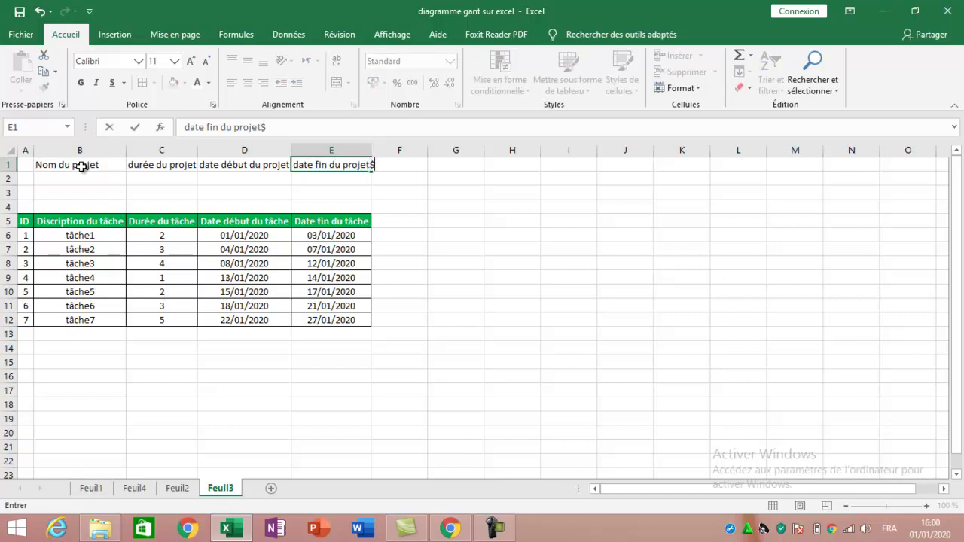
pyautogui.write('in du projet$')
pyautogui.press('BackSpace')
pyautogui.press('Return')
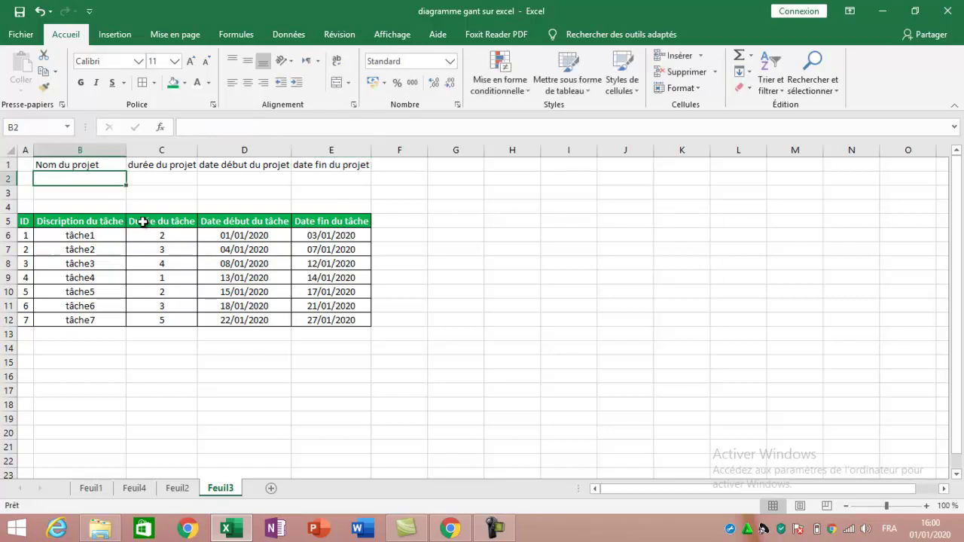
# Copy the formatting of header row A5:E5 onto B1:E1 and autofit the width of column C.
pyautogui.moveTo(29, 225); pyautogui.dragTo(322, 220)
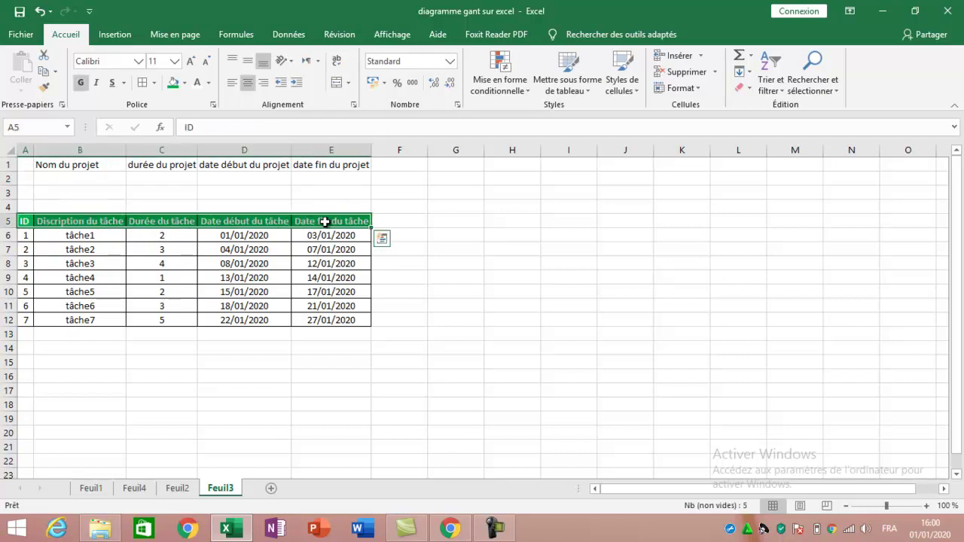
pyautogui.click(44, 89)
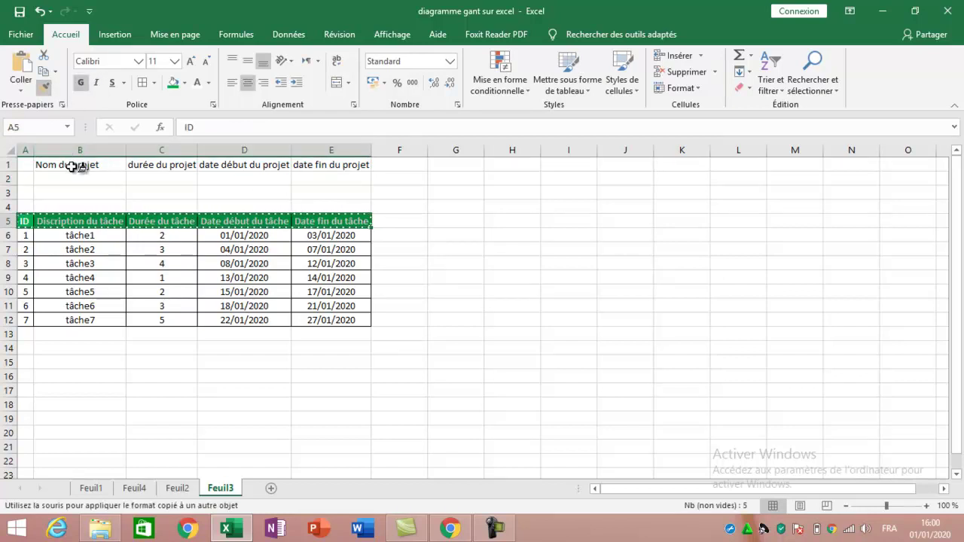
pyautogui.moveTo(77, 164); pyautogui.dragTo(351, 171)
pyautogui.click(318, 192)
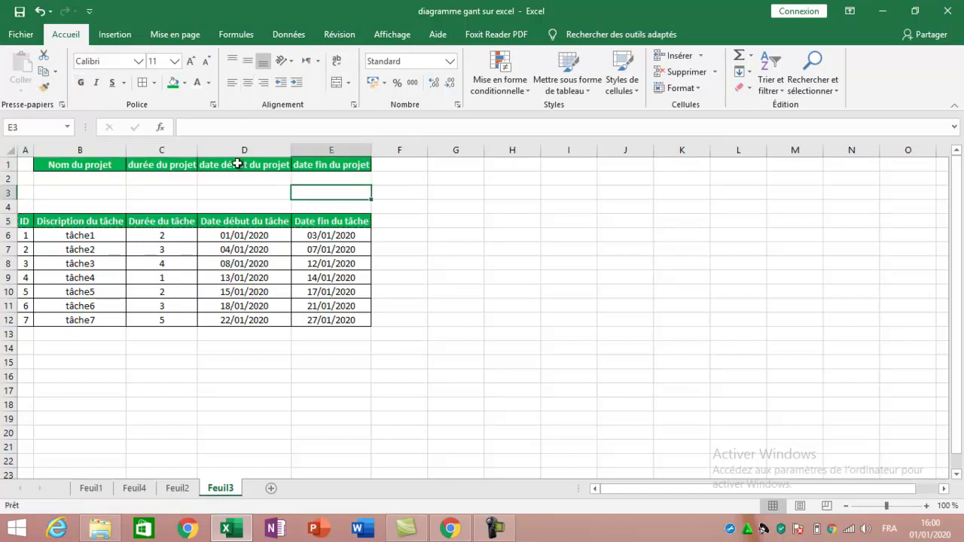
pyautogui.doubleClick(195, 152)
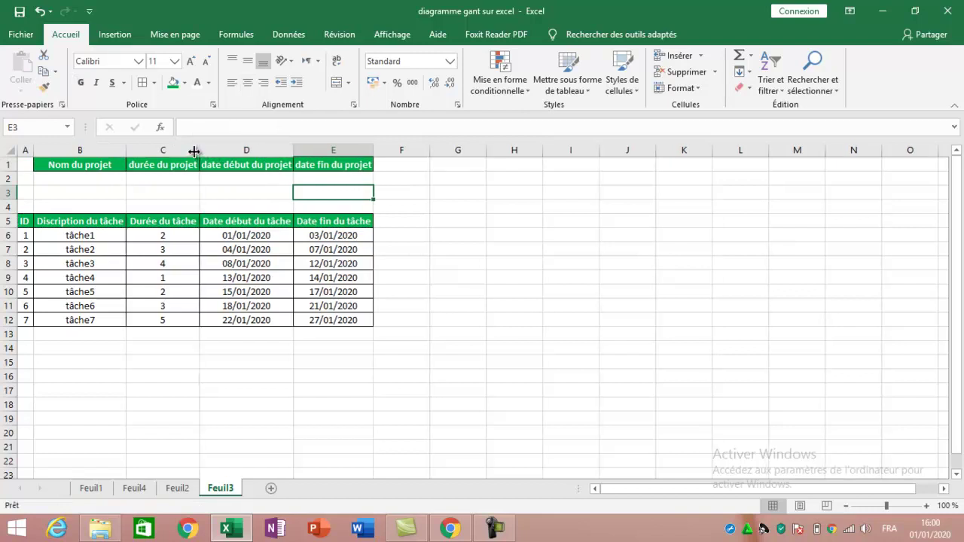
pyautogui.click(302, 151)
# Add all borders to B2:E2 and enter "projet X" as the project name in B2.
pyautogui.moveTo(327, 183); pyautogui.dragTo(64, 181)
pyautogui.click(143, 84)
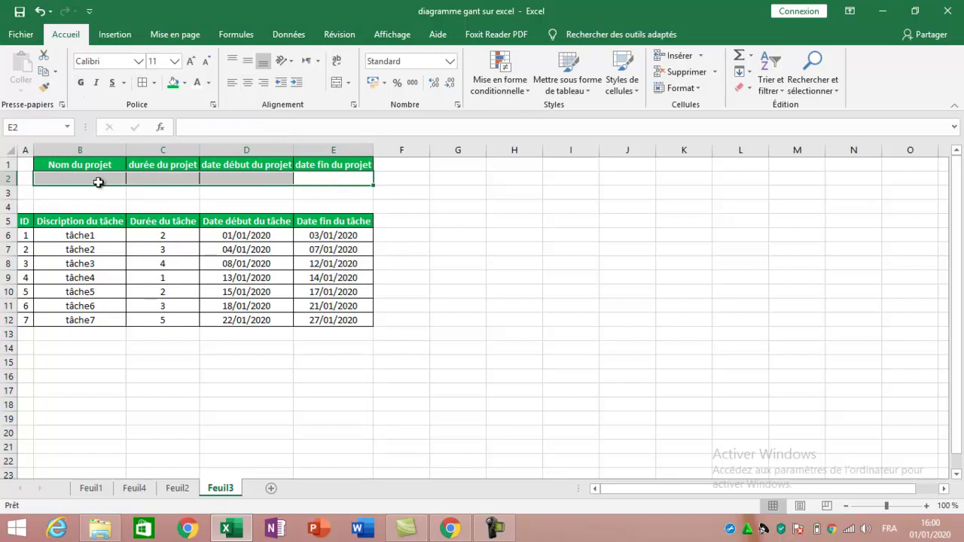
pyautogui.click(98, 181)
pyautogui.write('projet X')
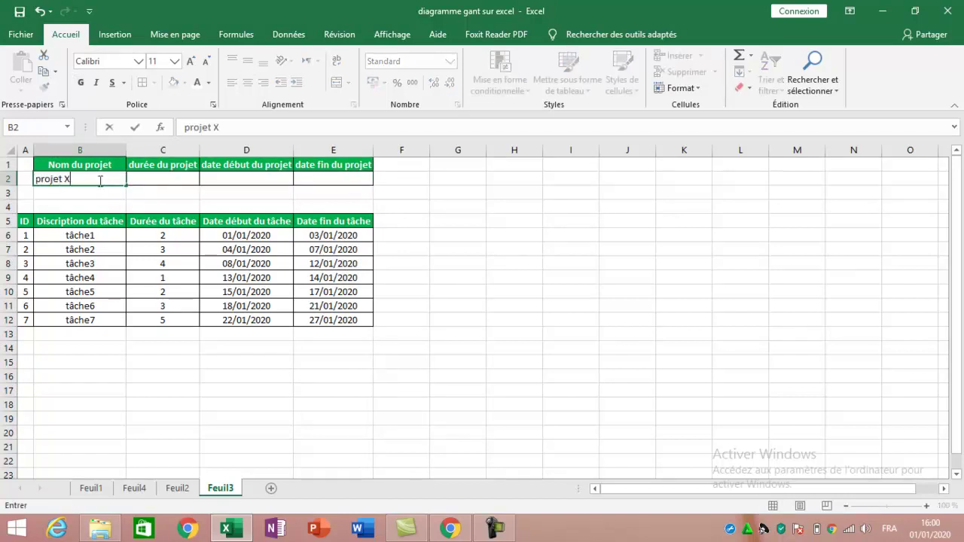
pyautogui.press('Tab')
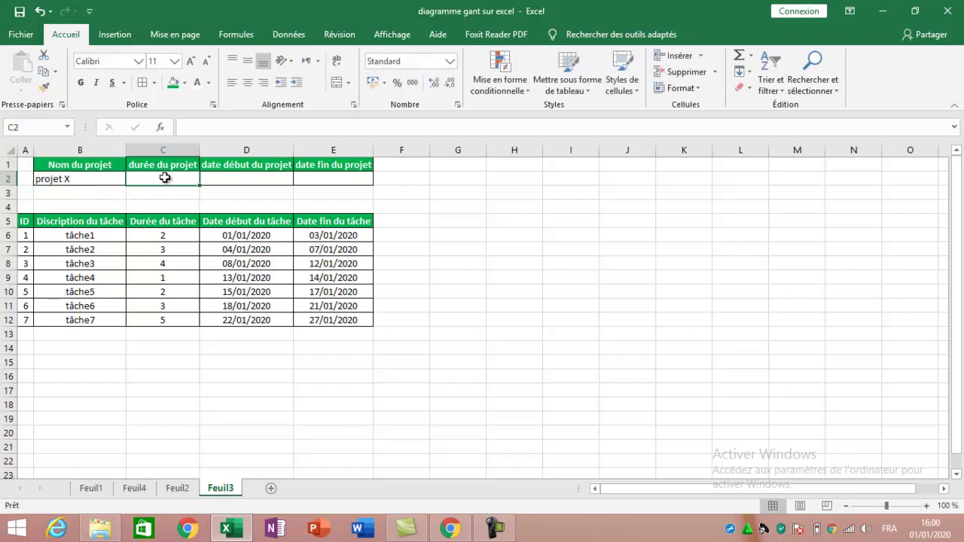
# Calculate the project duration in C2 with =SOMME(C6:C12) and center the contents of C2:E2.
pyautogui.write('=som')
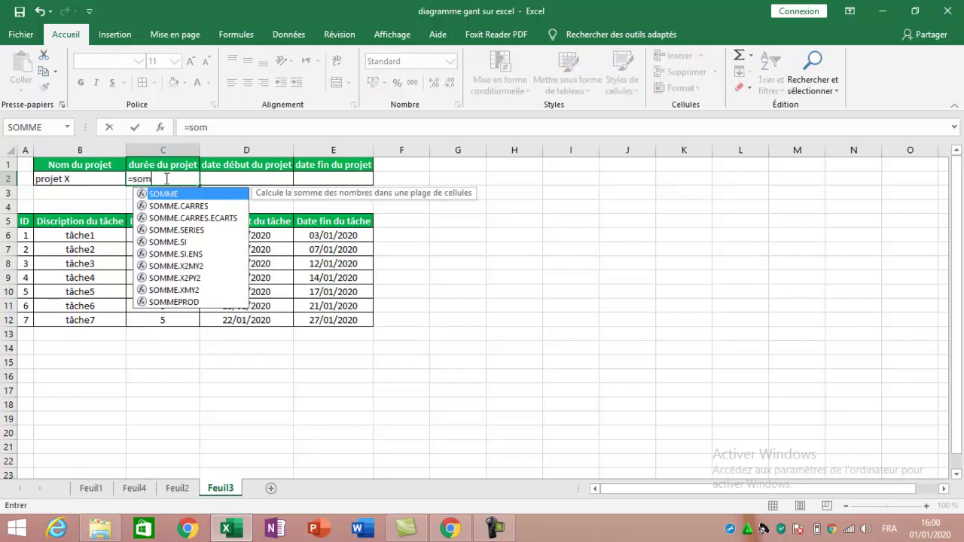
pyautogui.write('me(')
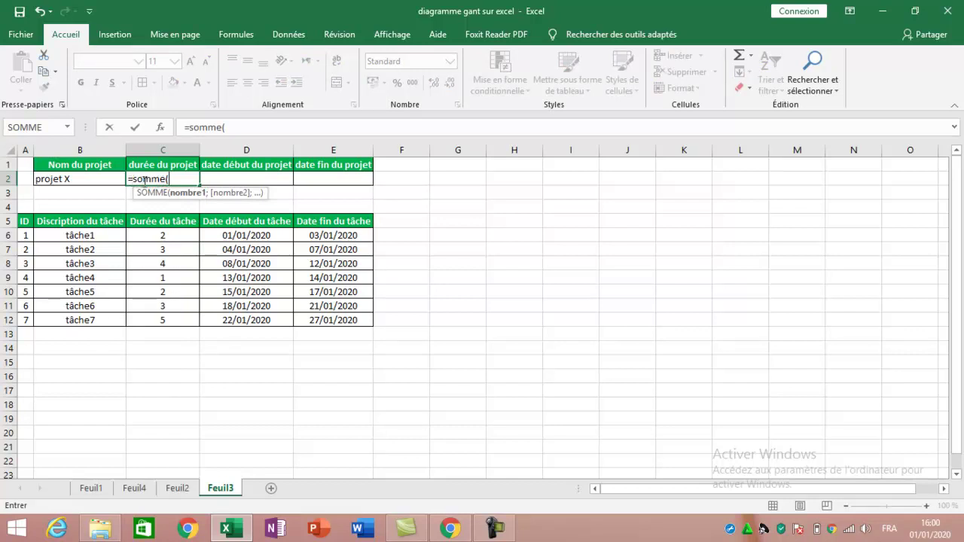
pyautogui.moveTo(174, 238); pyautogui.dragTo(179, 319)
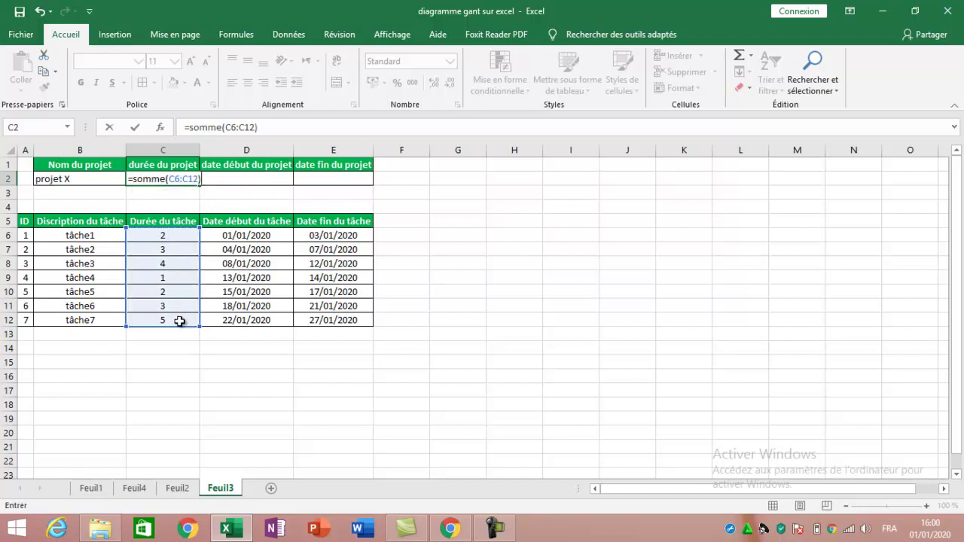
pyautogui.write(')')
pyautogui.press('Return')
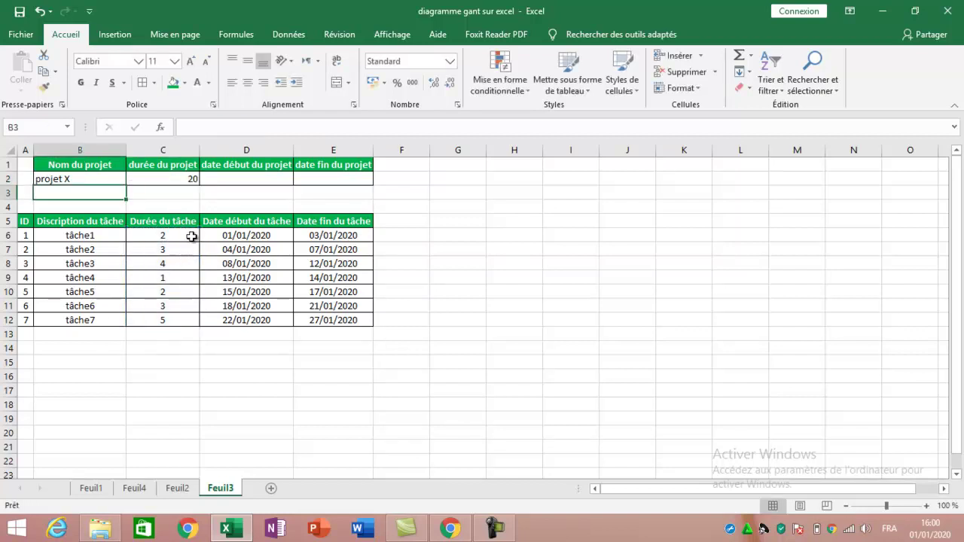
pyautogui.moveTo(182, 182); pyautogui.dragTo(350, 178)
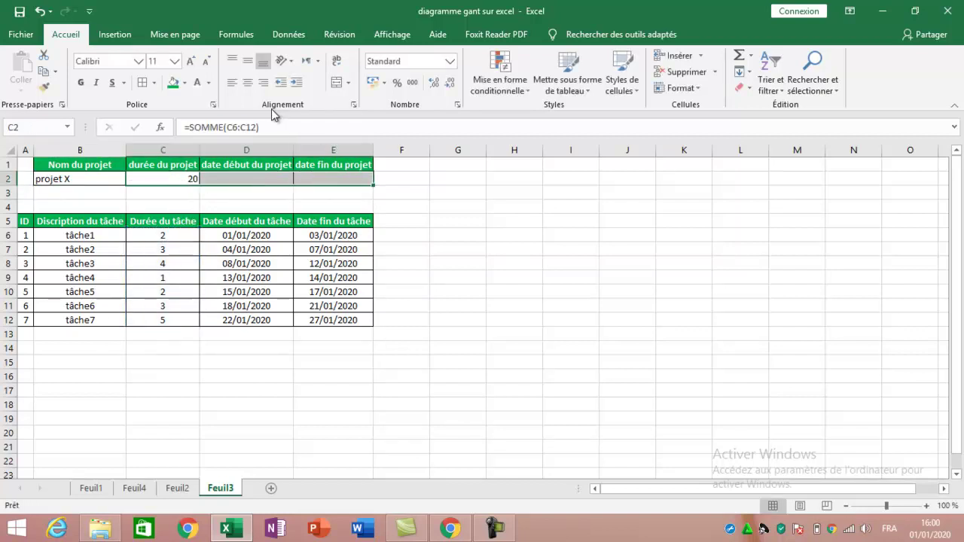
pyautogui.click(247, 82)
# Calculate the project start date in D2 with the formula =MIN(D6:D12).
pyautogui.click(237, 179)
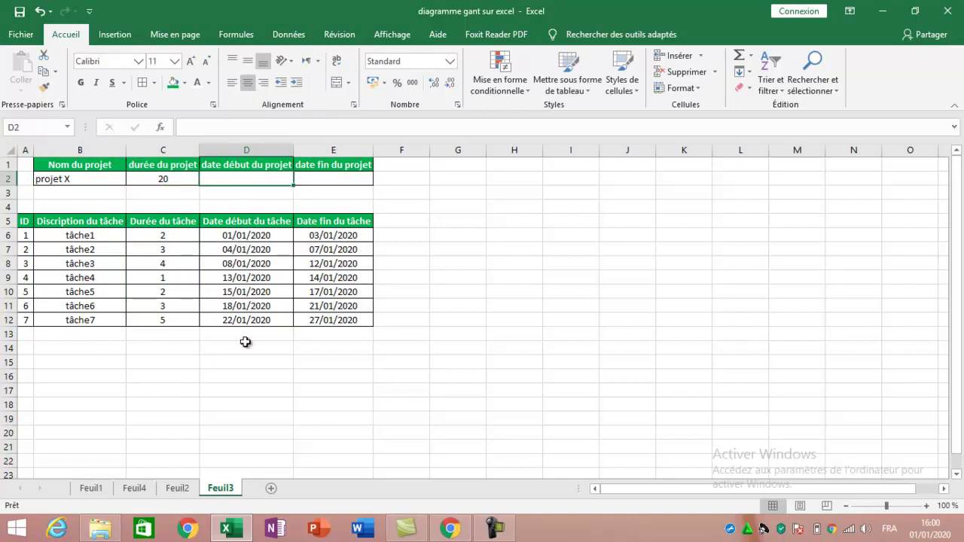
pyautogui.write('=min(')
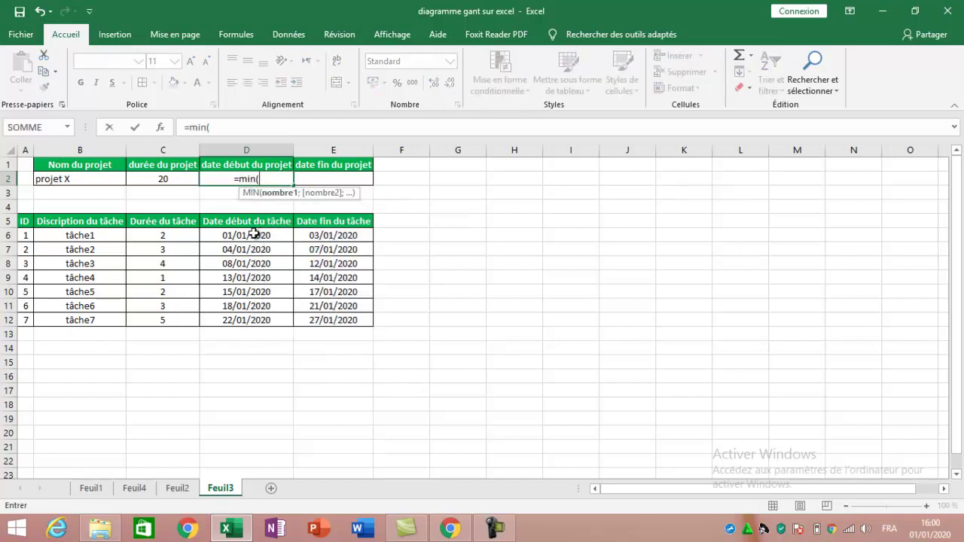
pyautogui.moveTo(251, 234); pyautogui.dragTo(250, 324)
pyautogui.write(')')
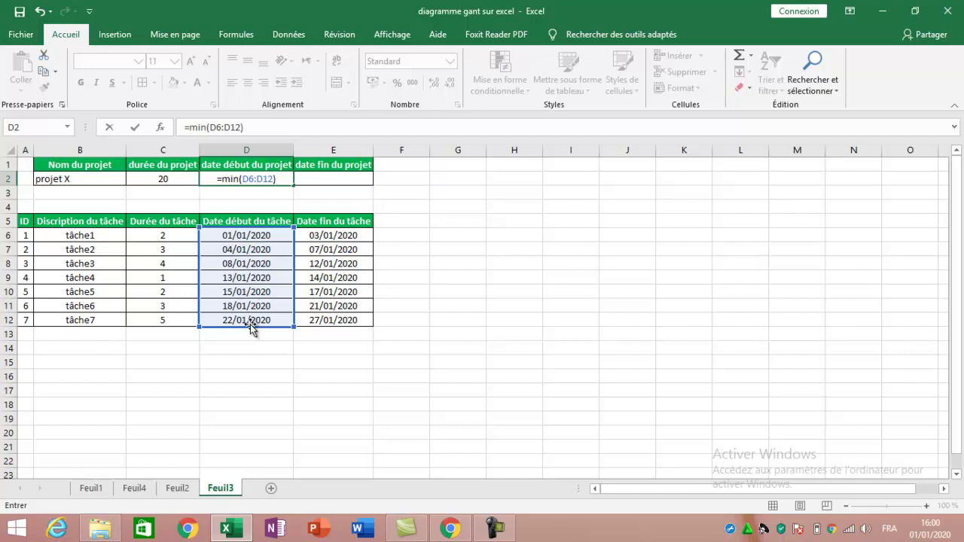
pyautogui.press('Return')
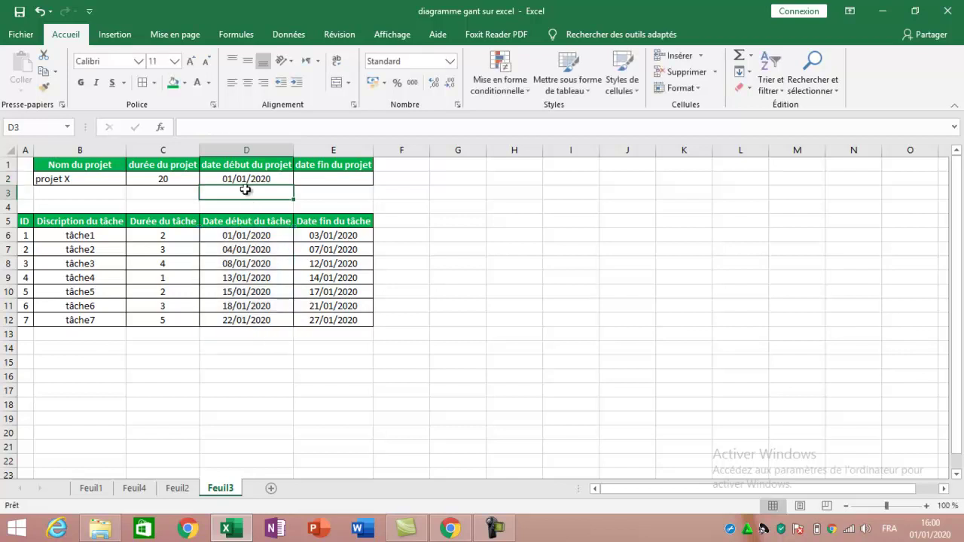
# Calculate the project end date in E2 with the formula =MAX(E6:E12).
pyautogui.click(328, 178)
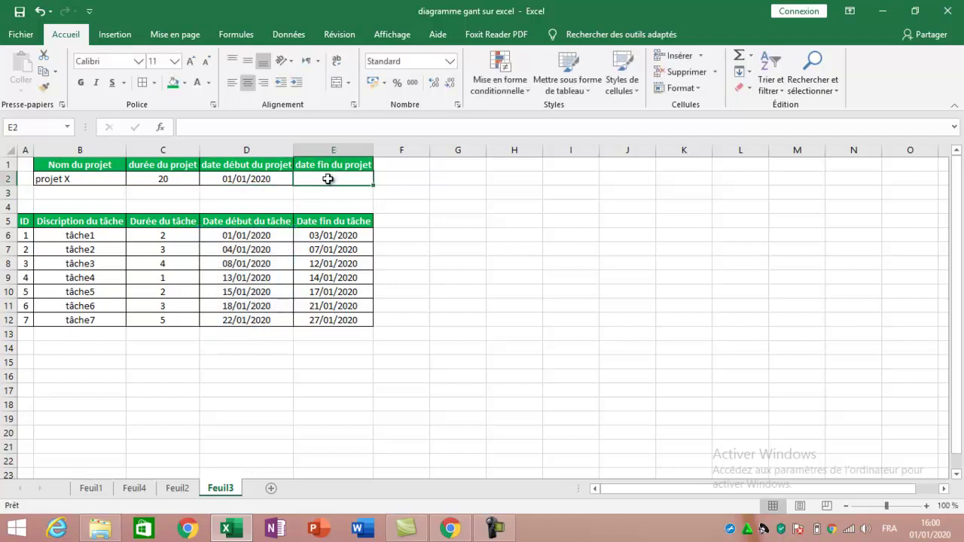
pyautogui.write('=m')
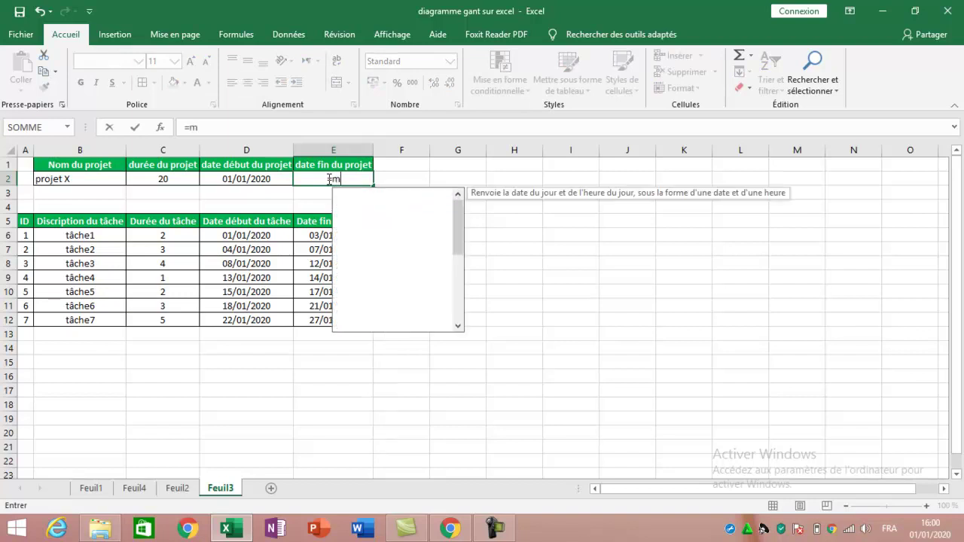
pyautogui.write('ax(')
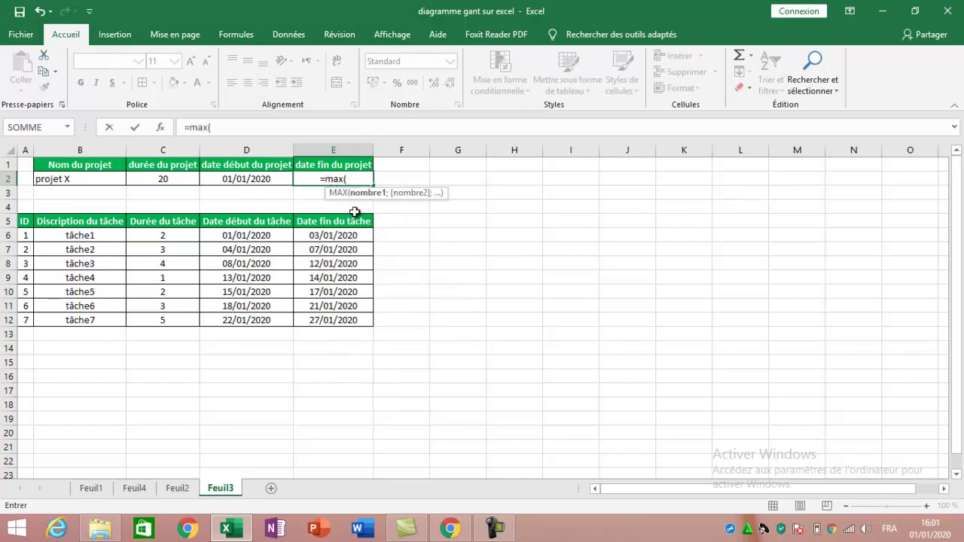
pyautogui.moveTo(341, 238); pyautogui.dragTo(332, 319)
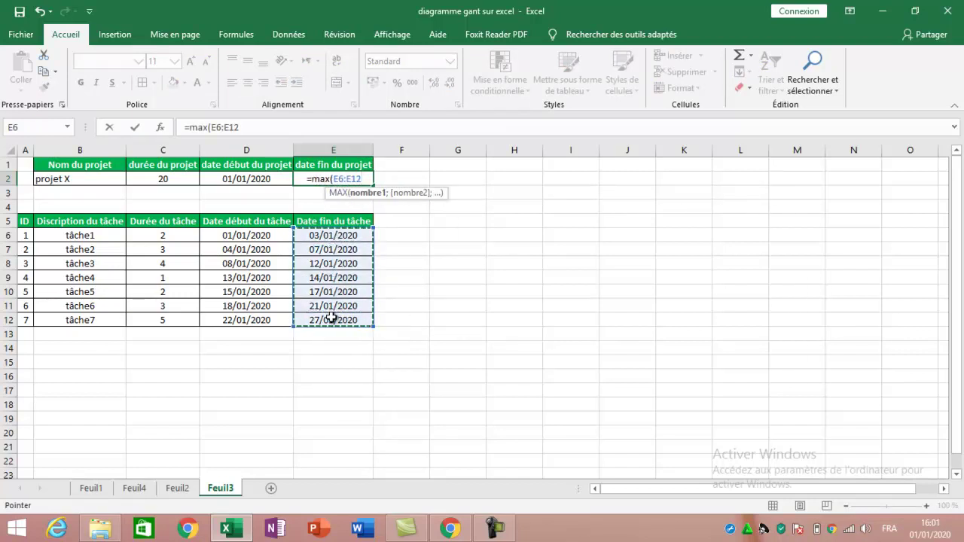
pyautogui.write(')')
pyautogui.press('Return')
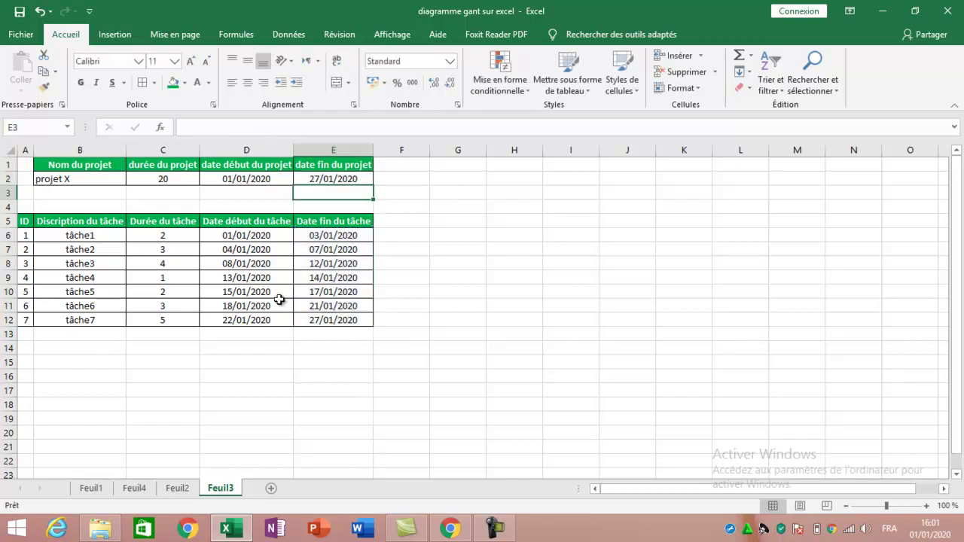
# Start the timeline in F5 by linking it to the project start date with =D2.
pyautogui.click(250, 238)
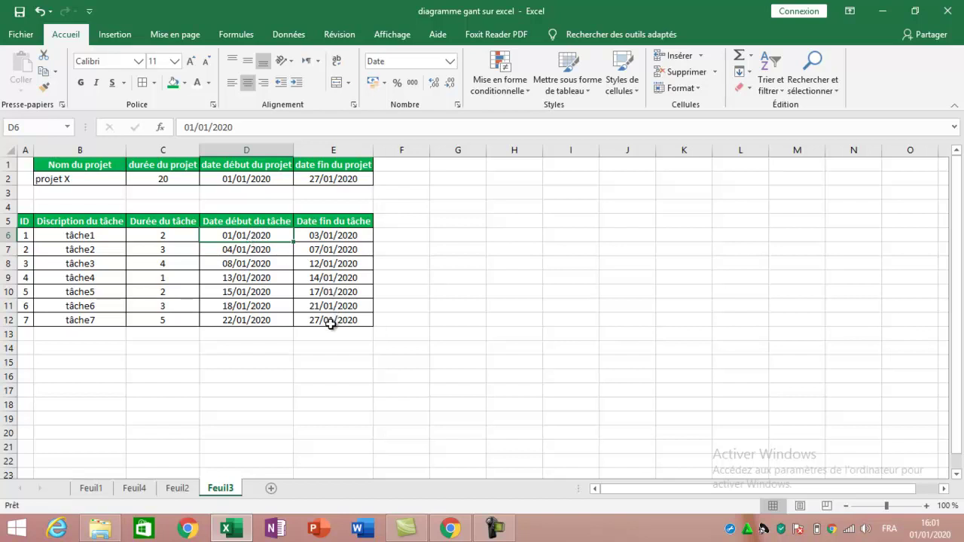
pyautogui.click(410, 226)
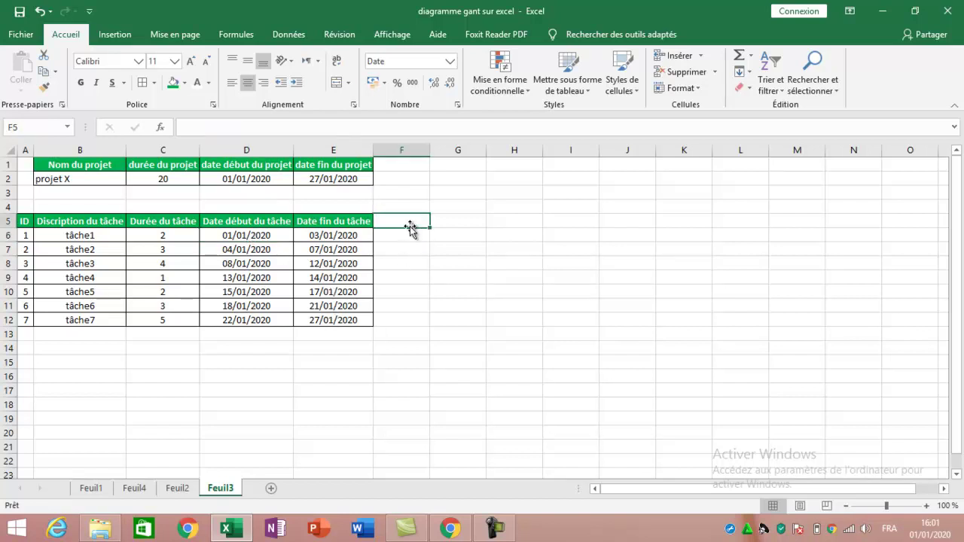
pyautogui.write('=')
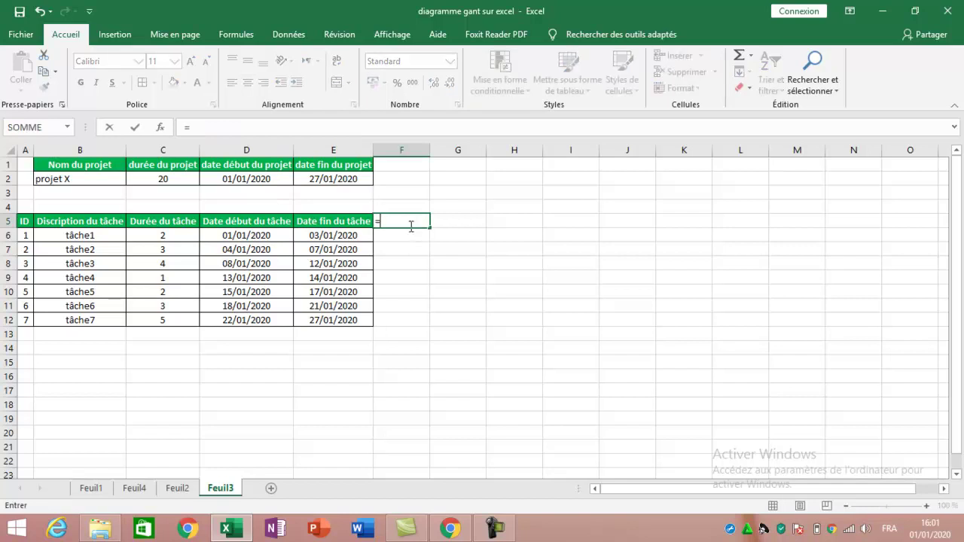
pyautogui.click(249, 181)
pyautogui.press('Return')
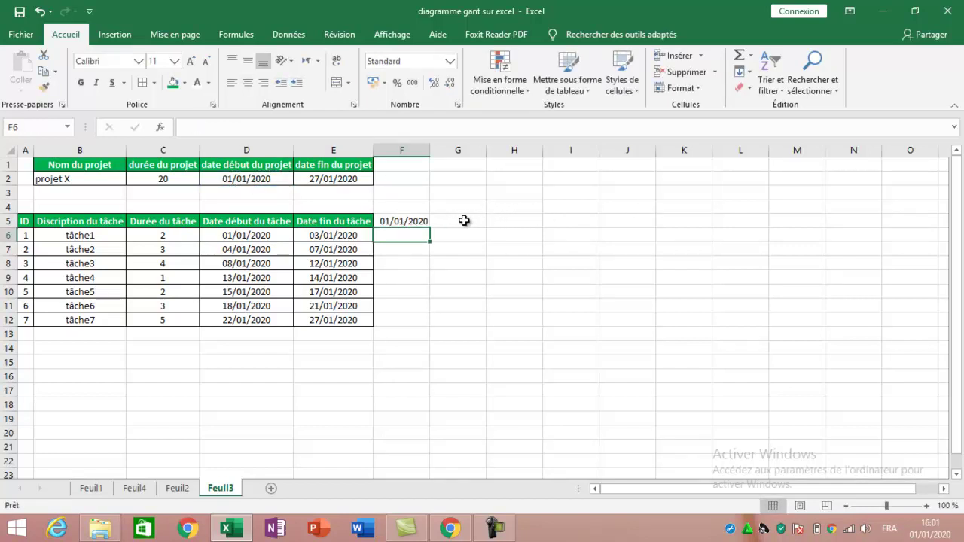
# Enter =F5+1 in G5 and fill the formula along row 5 through AU5.
pyautogui.click(460, 222)
pyautogui.write('=')
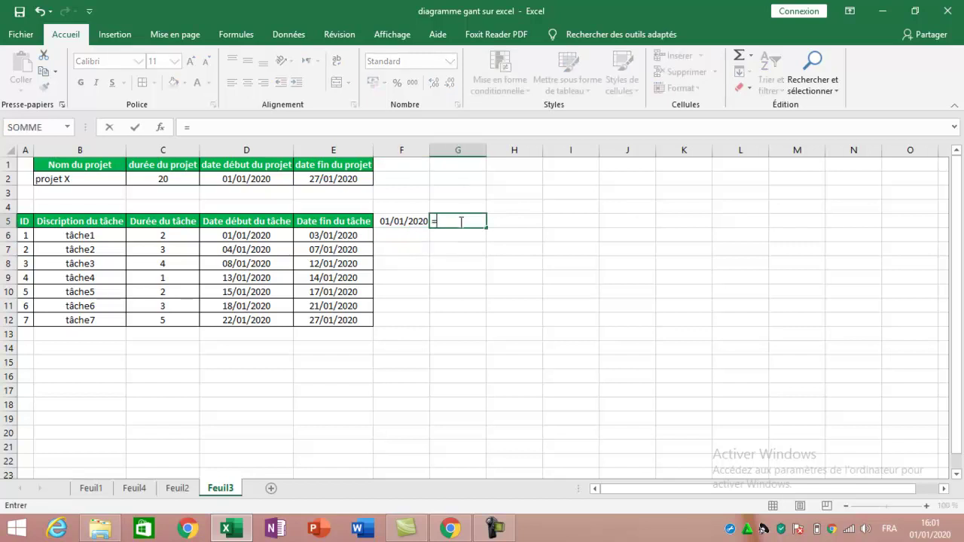
pyautogui.click(415, 223)
pyautogui.write('+1')
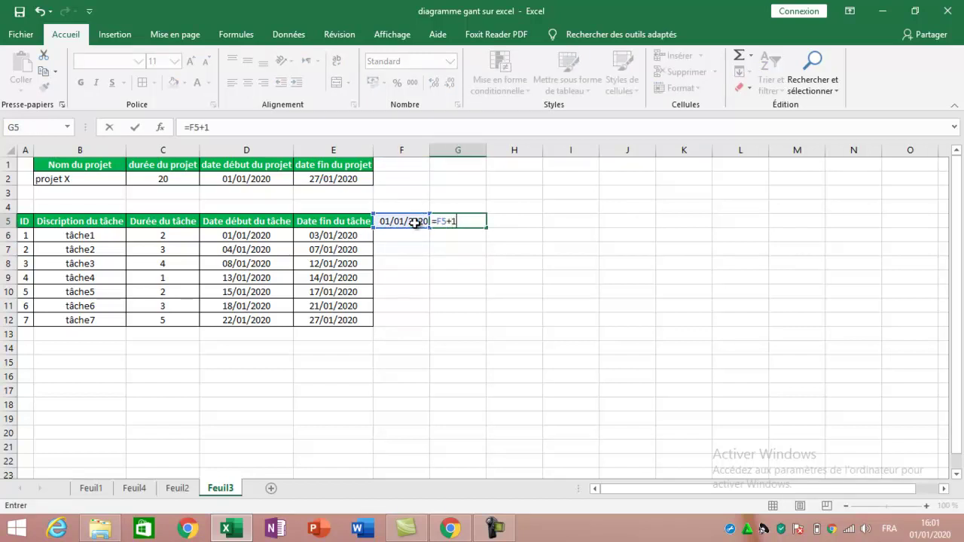
pyautogui.press('Return')
pyautogui.click(456, 220)
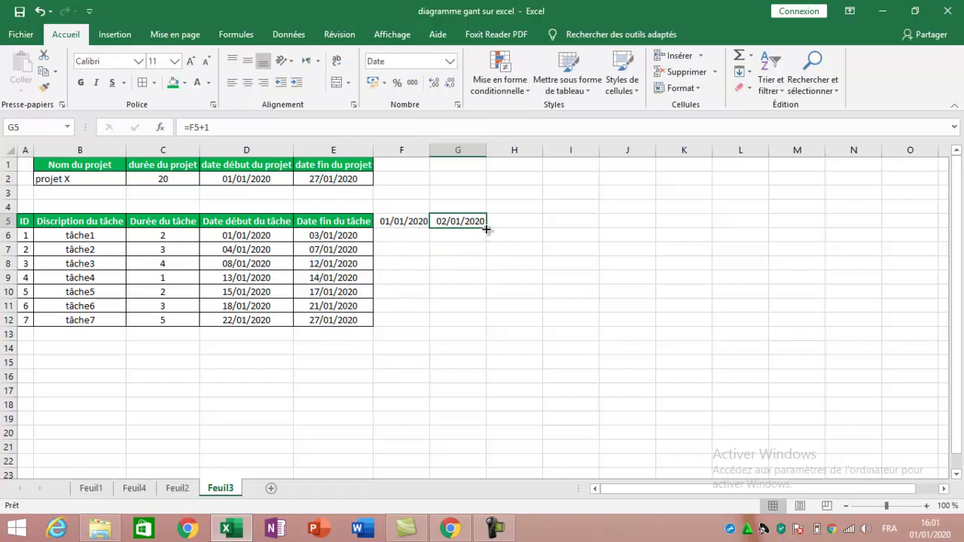
pyautogui.moveTo(487, 229); pyautogui.dragTo(869, 229)
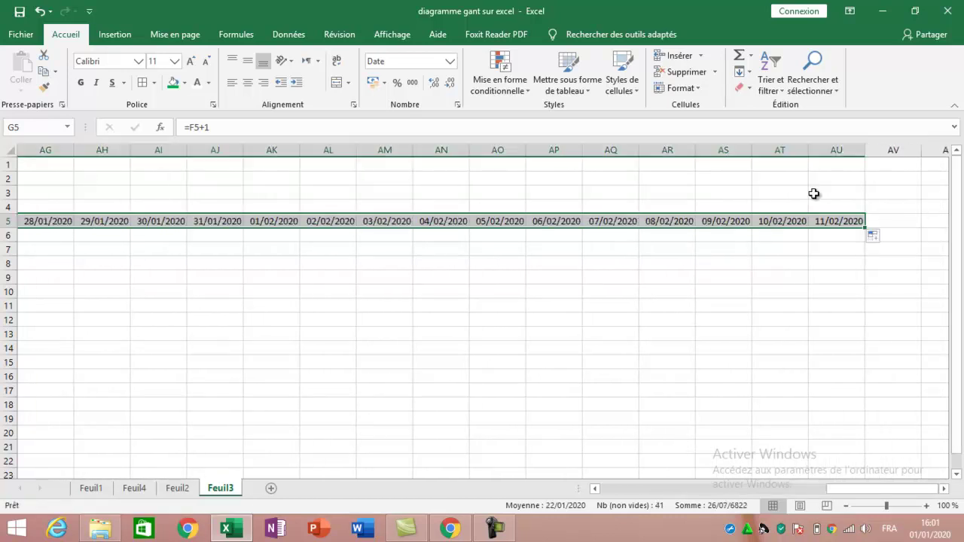
# Clear the surplus timeline dates in columns AG to AU, after the project end date.
pyautogui.moveTo(831, 148); pyautogui.dragTo(15, 175)
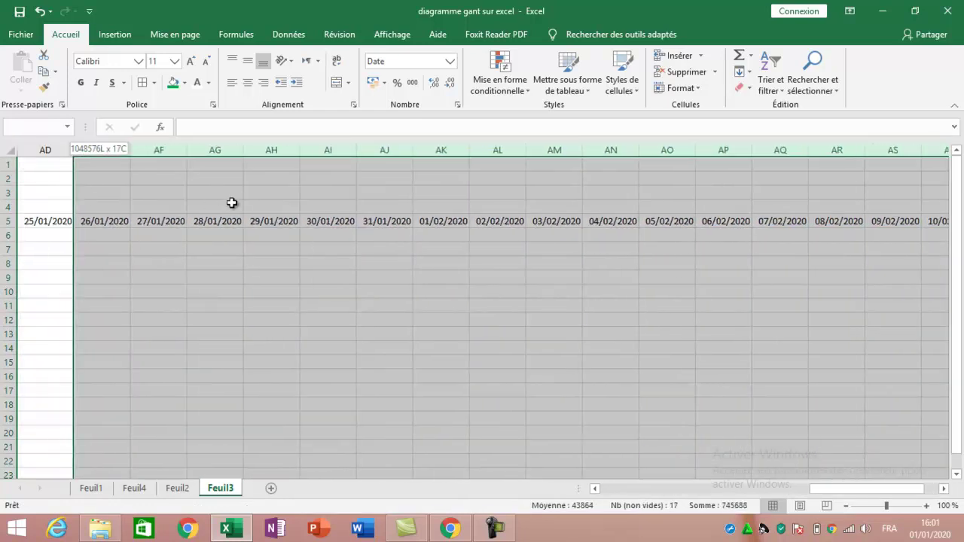
pyautogui.moveTo(232, 203); pyautogui.dragTo(209, 217)
pyautogui.hscroll(3, 209, 217)
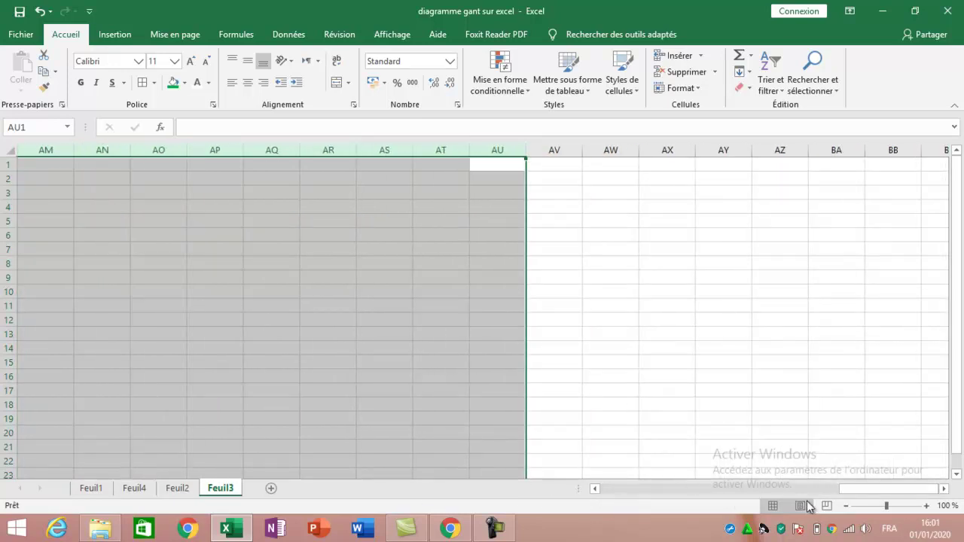
pyautogui.moveTo(872, 486); pyautogui.dragTo(761, 494)
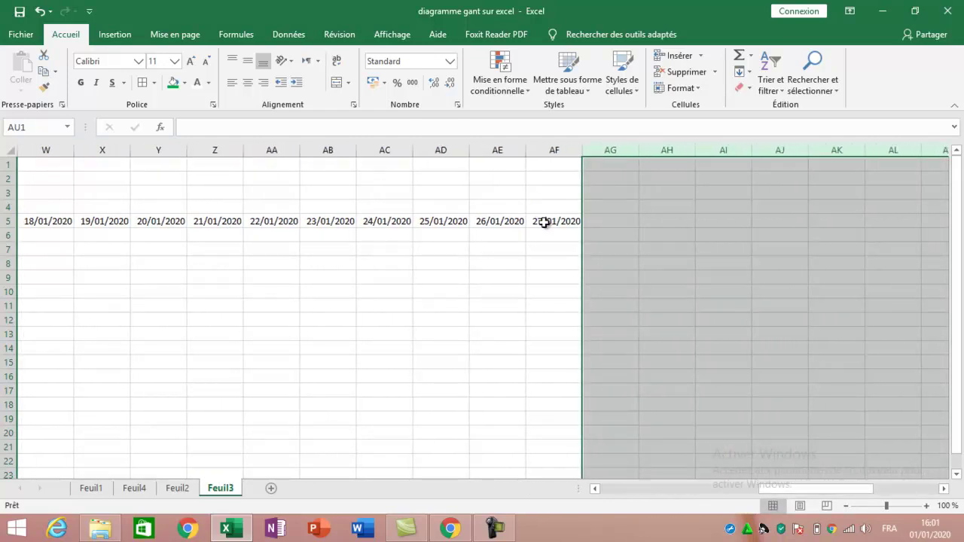
# Rotate the timeline dates in F5:AF5 to 90 degrees and autofit the widths of columns A to AF.
pyautogui.moveTo(544, 220); pyautogui.dragTo(205, 218)
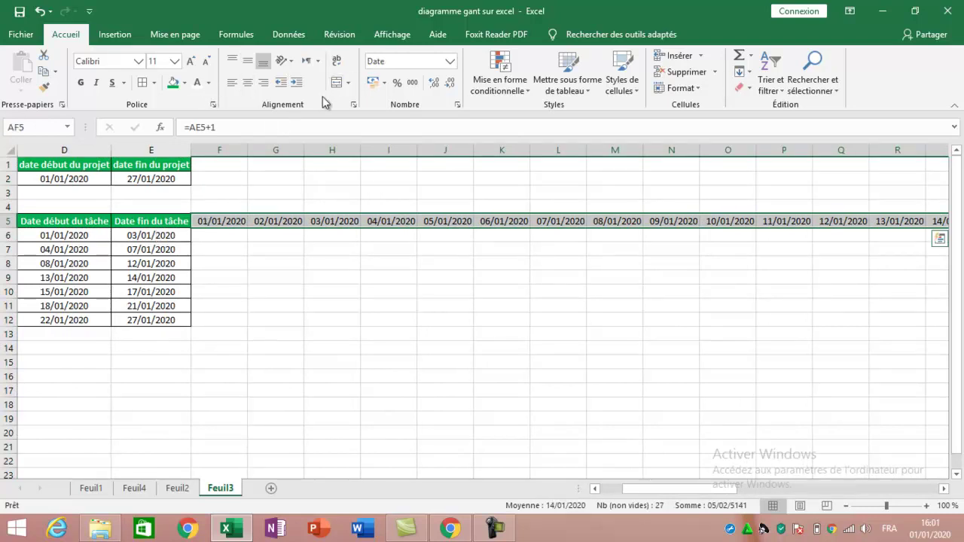
pyautogui.click(354, 105)
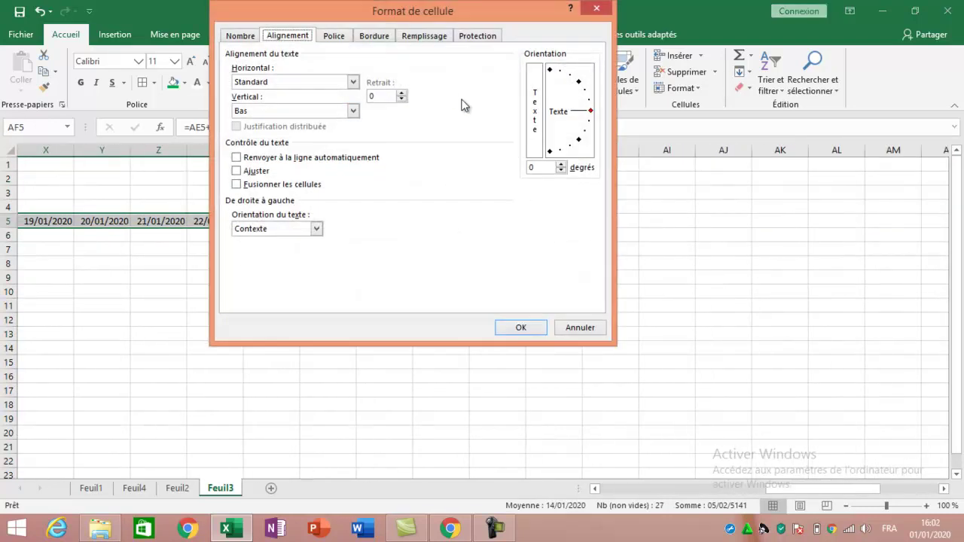
pyautogui.moveTo(591, 111); pyautogui.dragTo(551, 83)
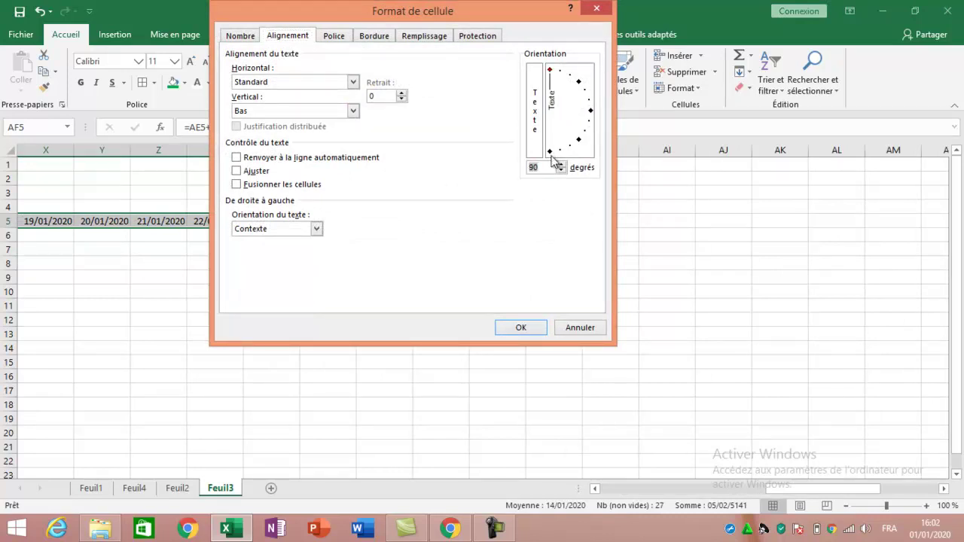
pyautogui.click(519, 327)
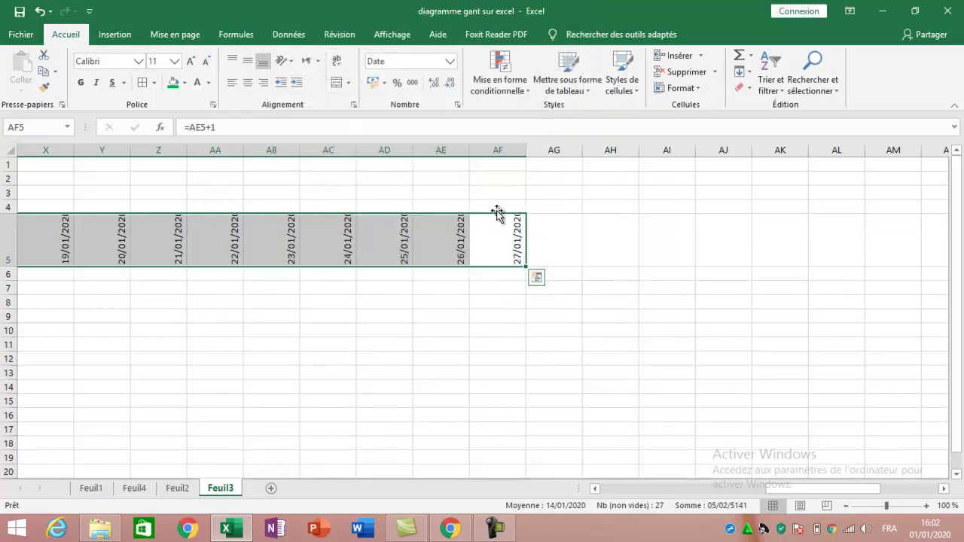
pyautogui.moveTo(509, 152); pyautogui.dragTo(3, 225)
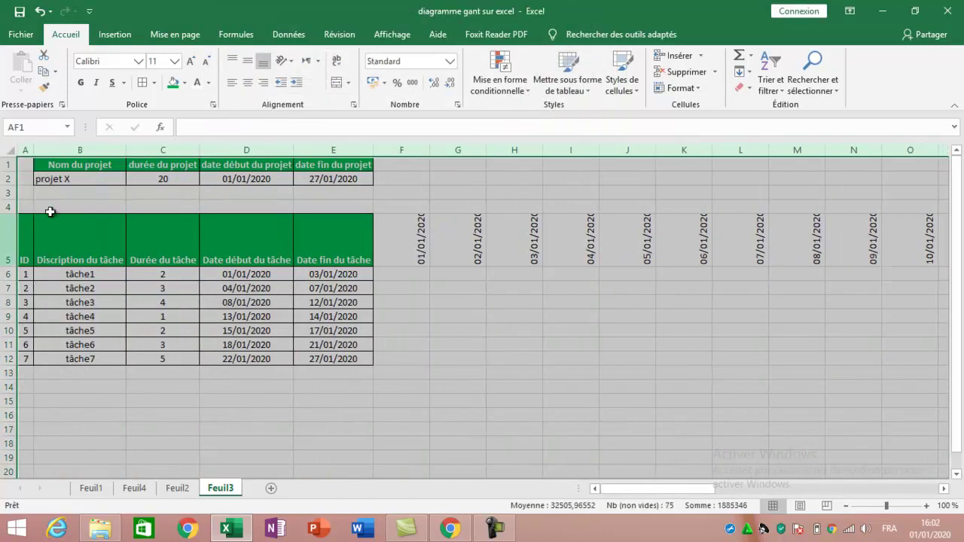
pyautogui.doubleClick(427, 150)
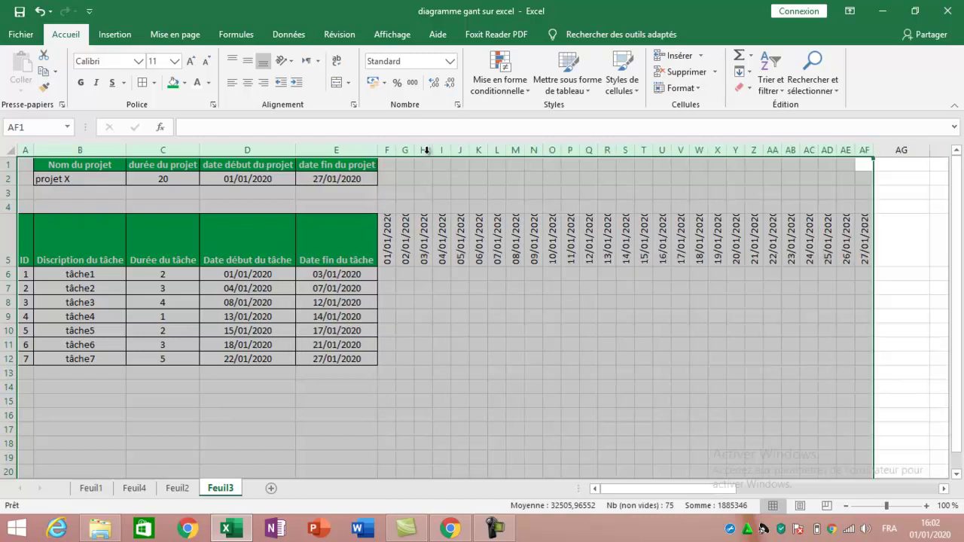
# Format the timeline dates in F5:AF5 with a darker blue theme fill and bold white text.
pyautogui.click(865, 246)
pyautogui.moveTo(864, 247); pyautogui.dragTo(387, 256)
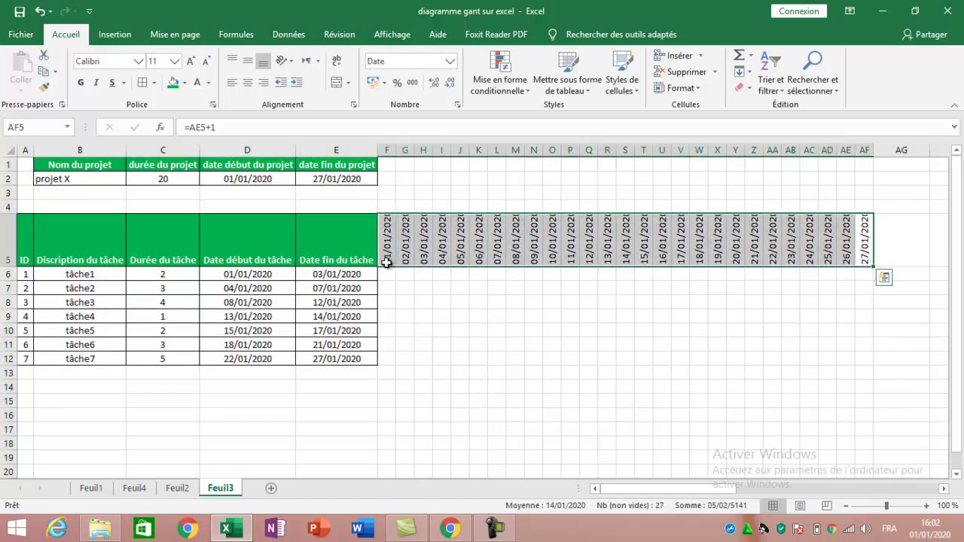
pyautogui.click(185, 82)
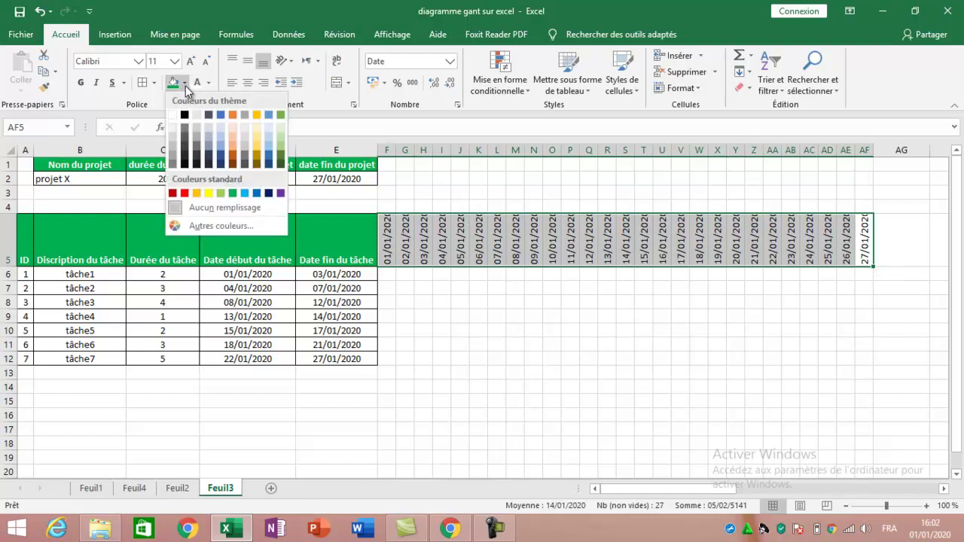
pyautogui.click(221, 194)
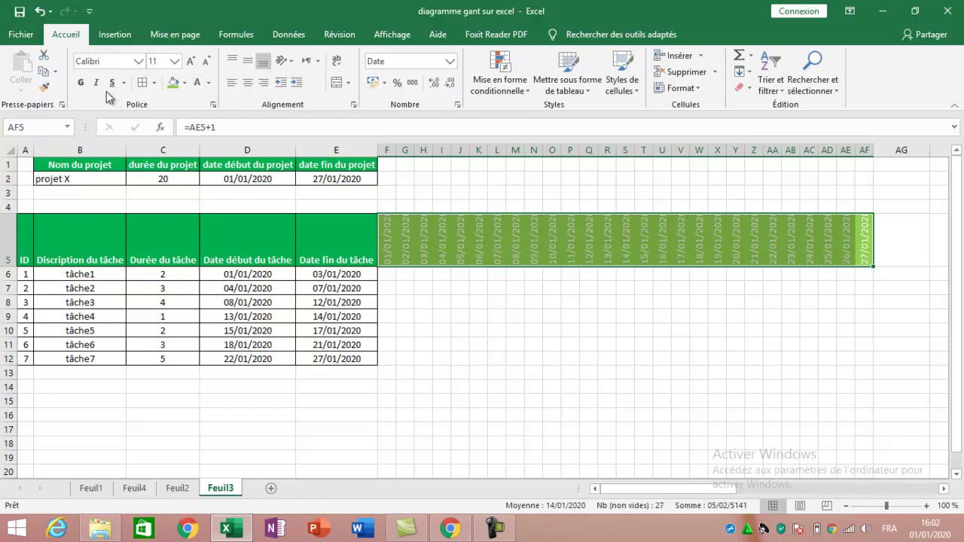
pyautogui.click(185, 83)
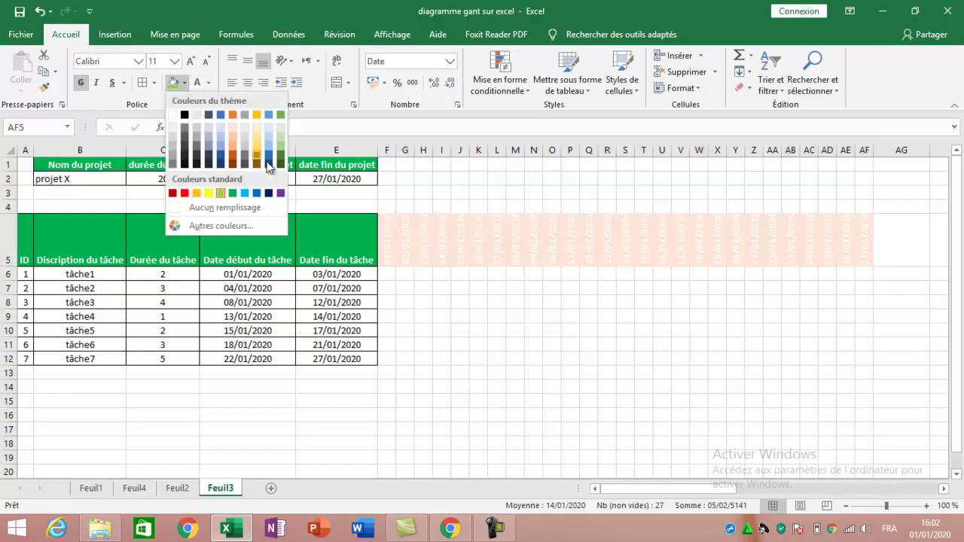
pyautogui.click(271, 160)
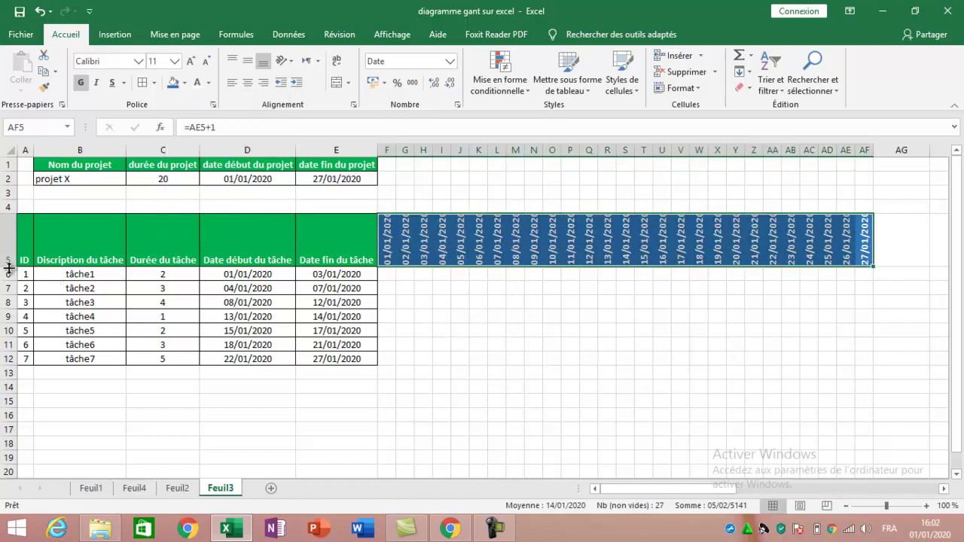
# Increase the height of row 5 slightly and centre the header cells A5:AF5 vertically.
pyautogui.moveTo(8, 267); pyautogui.dragTo(7, 275)
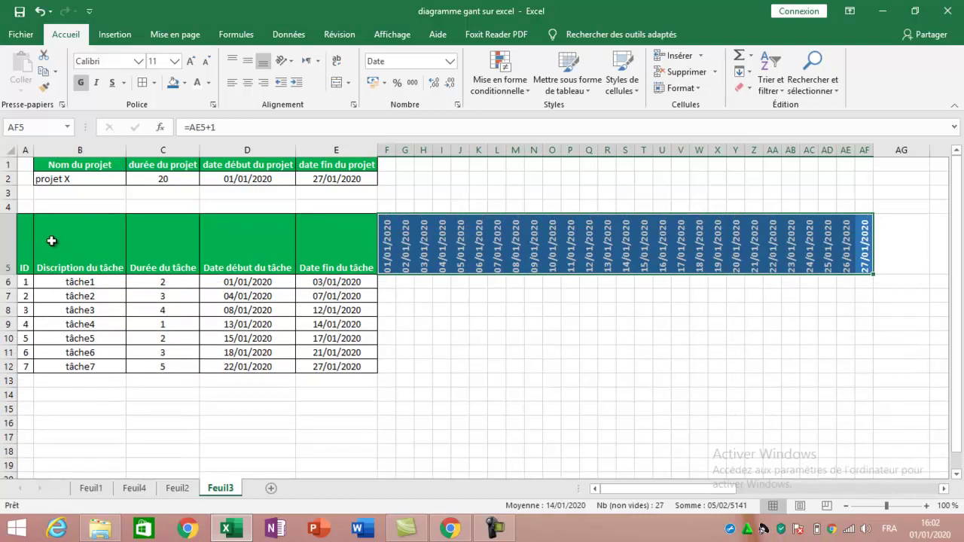
pyautogui.click(24, 239)
pyautogui.moveTo(23, 239); pyautogui.dragTo(860, 248)
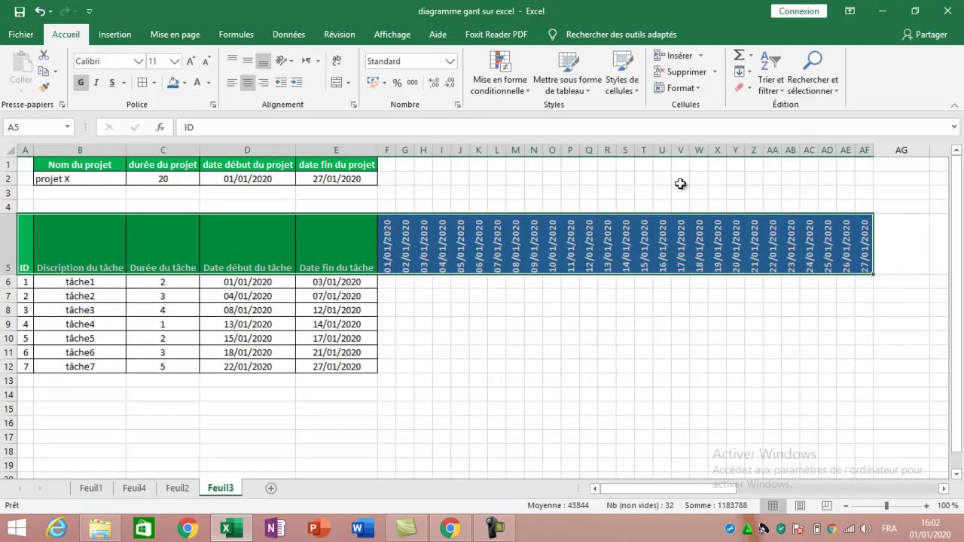
pyautogui.click(248, 61)
pyautogui.click(592, 323)
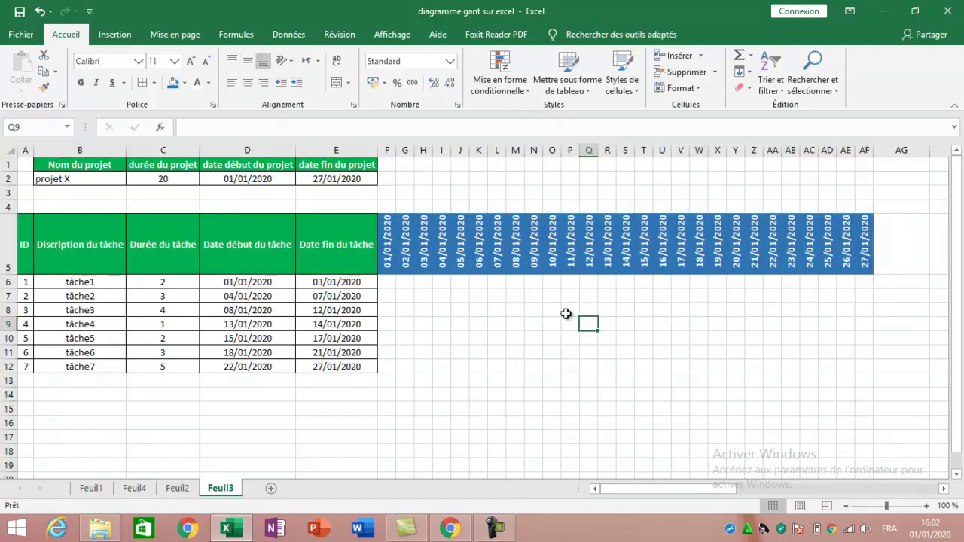
# Apply all borders to the chart grid F6:AF12 beneath the timeline dates.
pyautogui.click(389, 283)
pyautogui.moveTo(389, 283); pyautogui.dragTo(869, 367)
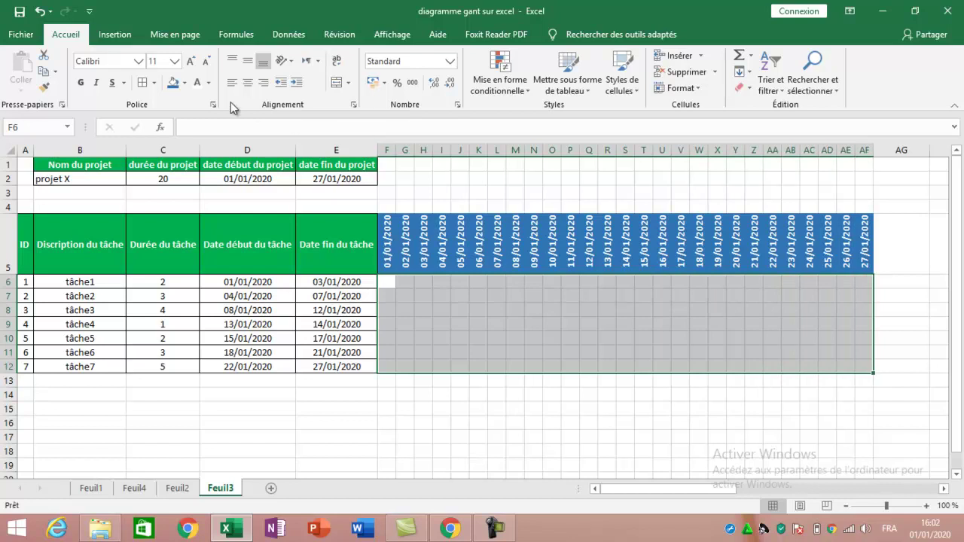
pyautogui.click(146, 84)
pyautogui.click(465, 338)
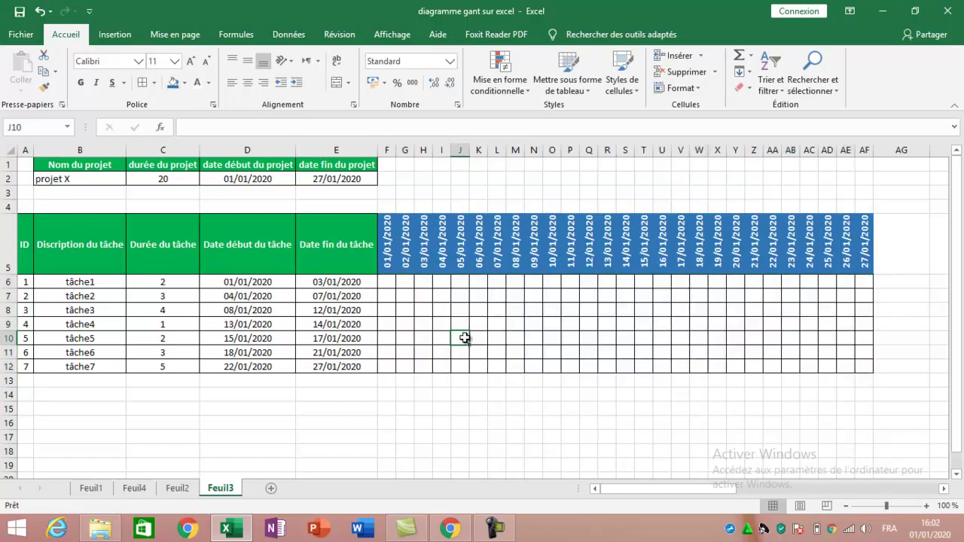
# Enter the formula =SI(ET(F5<=D6;F5>=E6);"x";"") in F6, the first cell of the chart grid.
pyautogui.click(389, 282)
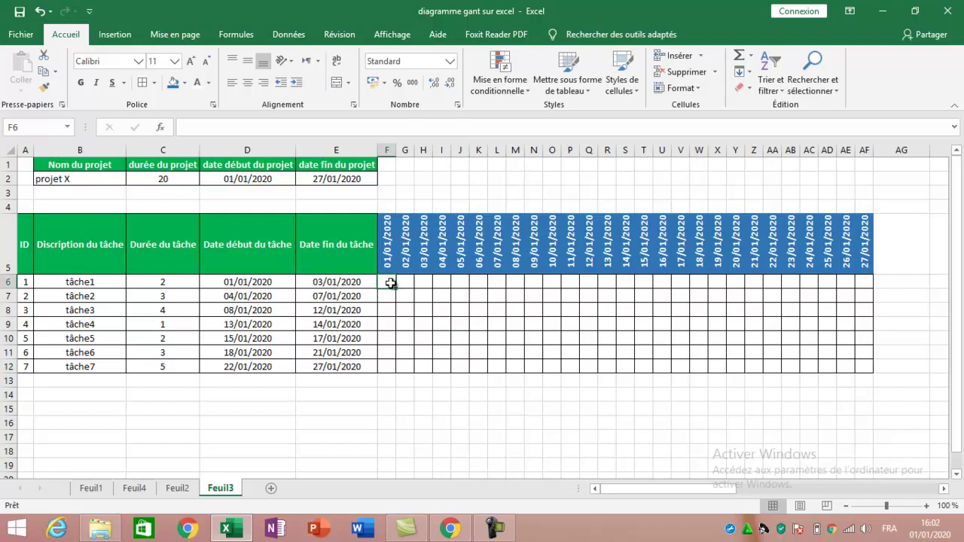
pyautogui.write('=si(')
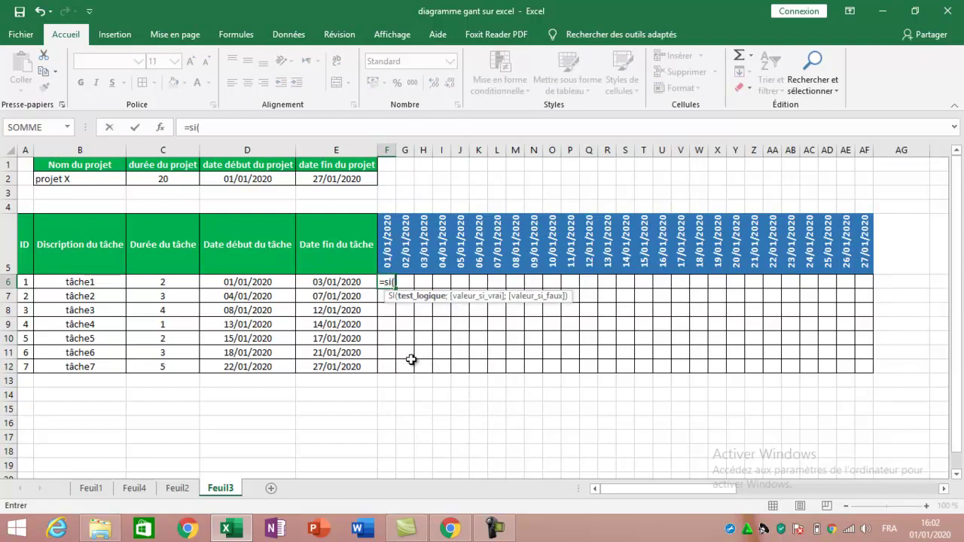
pyautogui.write('et(')
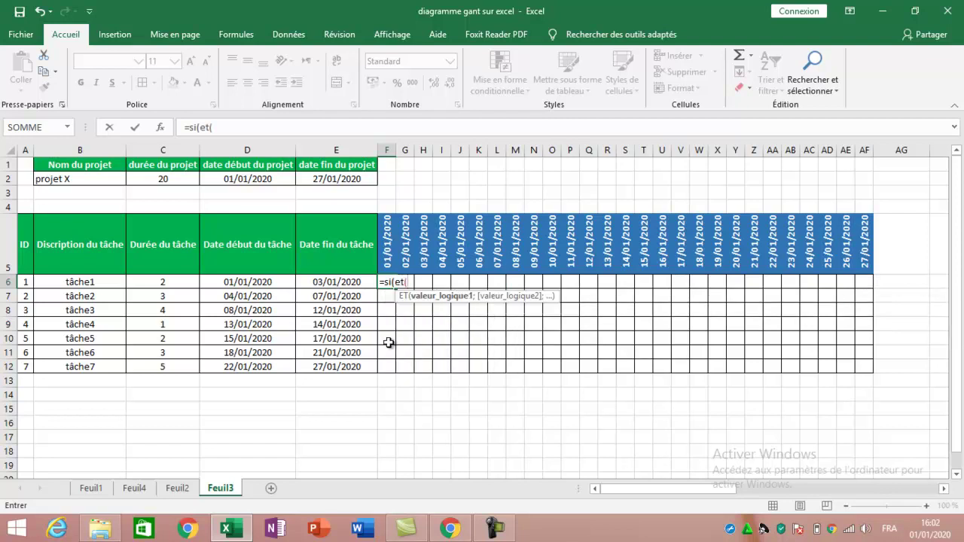
pyautogui.click(385, 261)
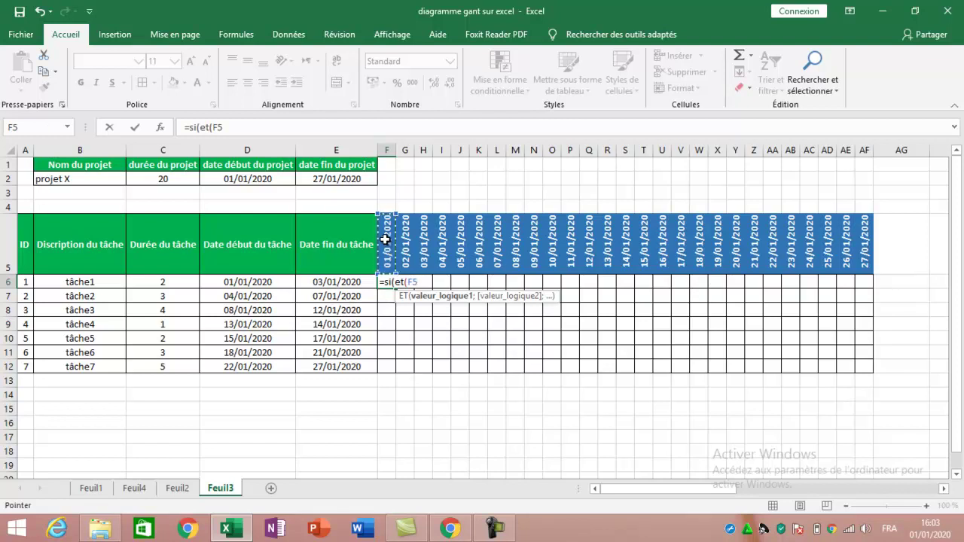
pyautogui.write('<=')
pyautogui.click(255, 282)
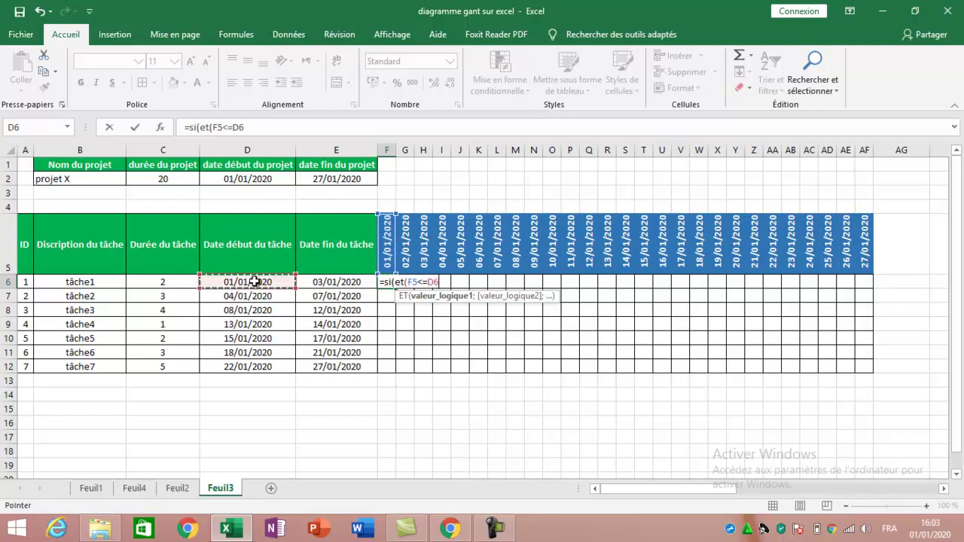
pyautogui.write(';')
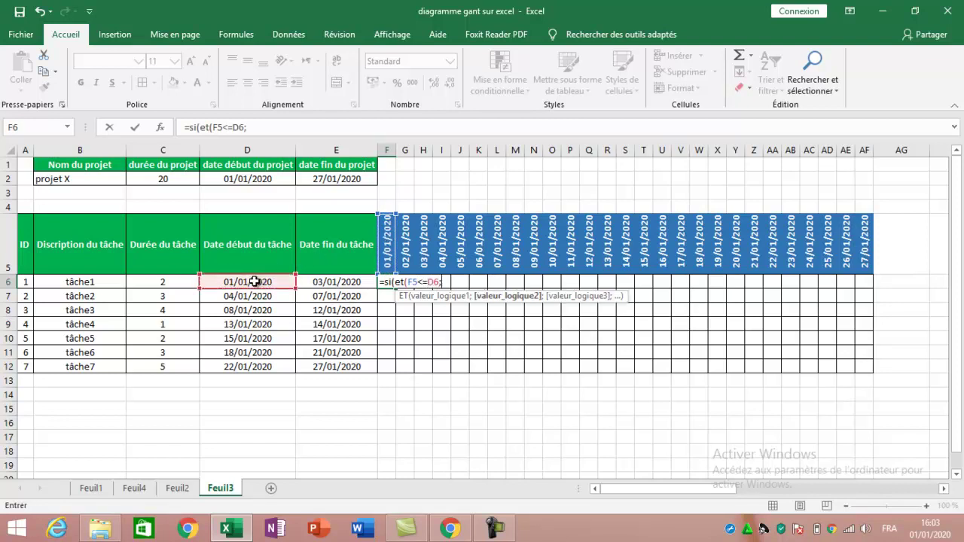
pyautogui.click(386, 249)
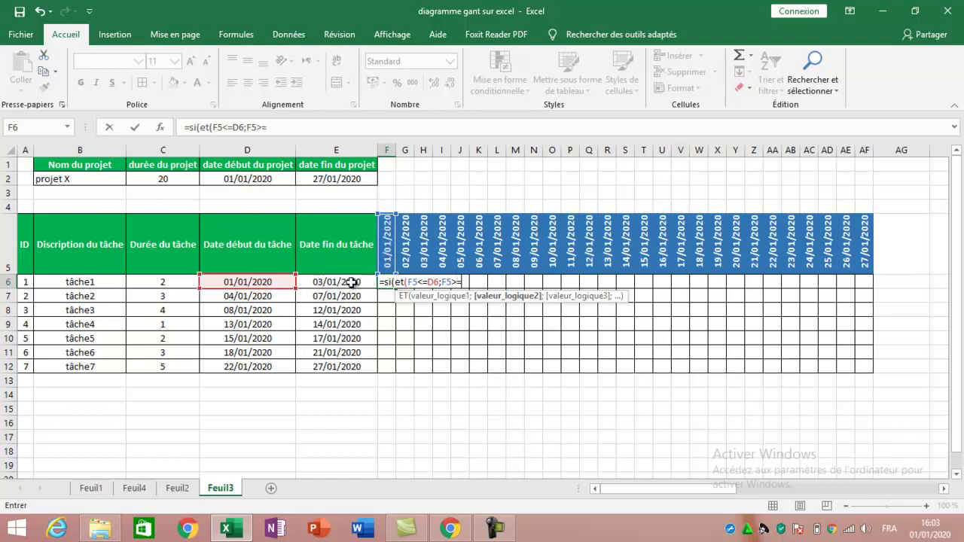
pyautogui.click(351, 281)
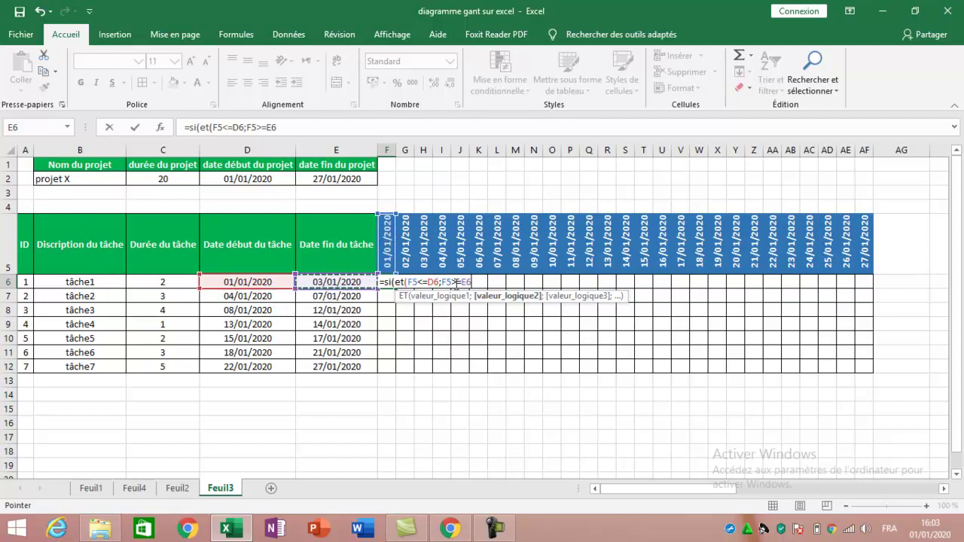
pyautogui.write(');"x')
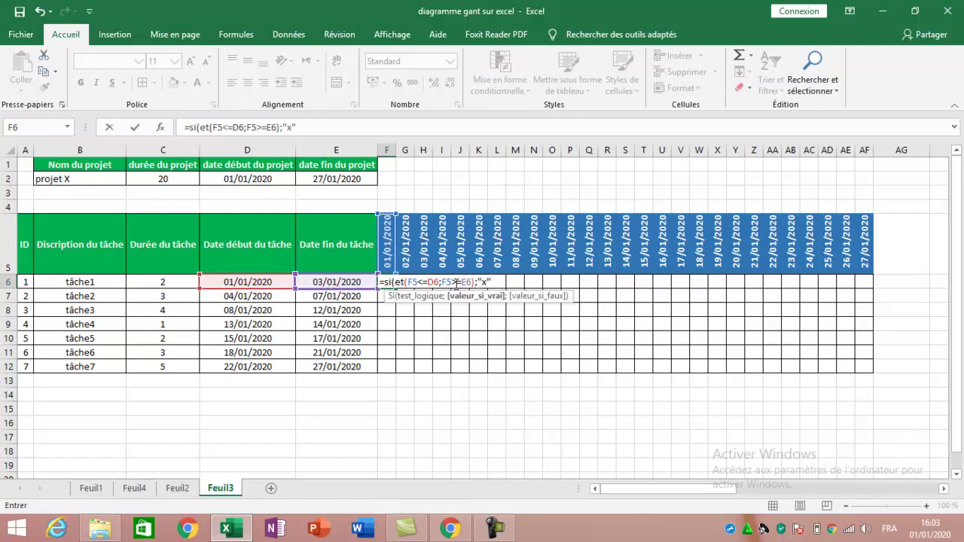
pyautogui.write('";')
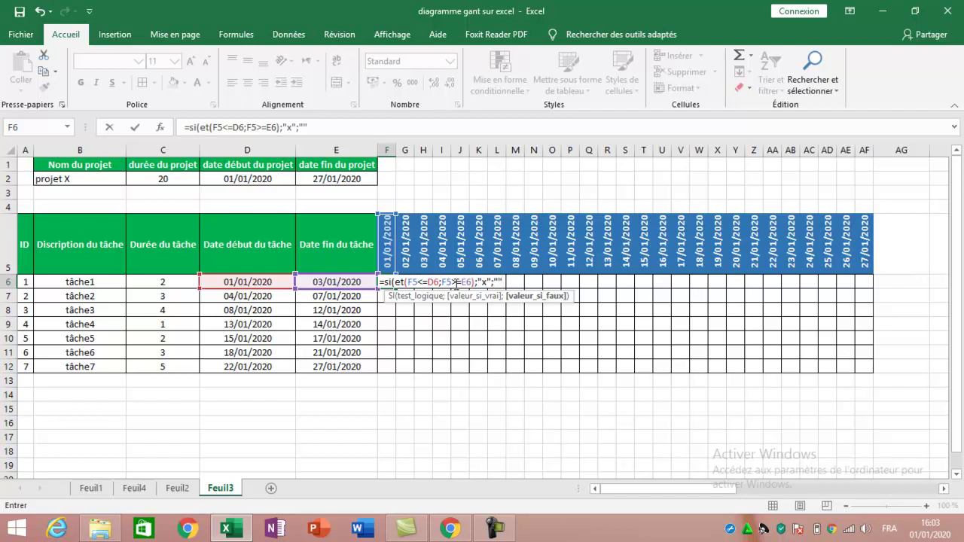
pyautogui.write('"")')
pyautogui.press('Return')
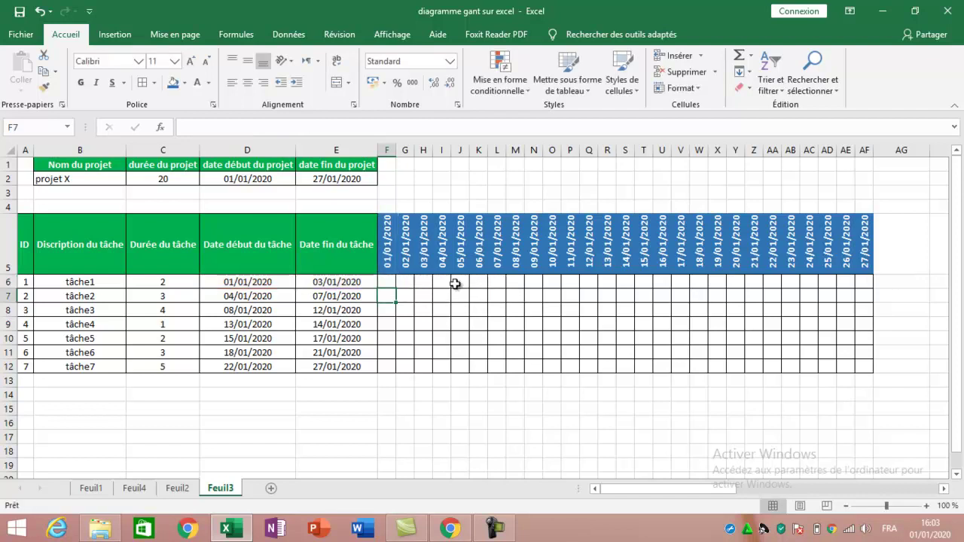
# Correct the comparison operators in F6 so the formula reads =SI(ET(F5>=D6;F5<=E6);"x";""), and recheck its references.
pyautogui.click(389, 283)
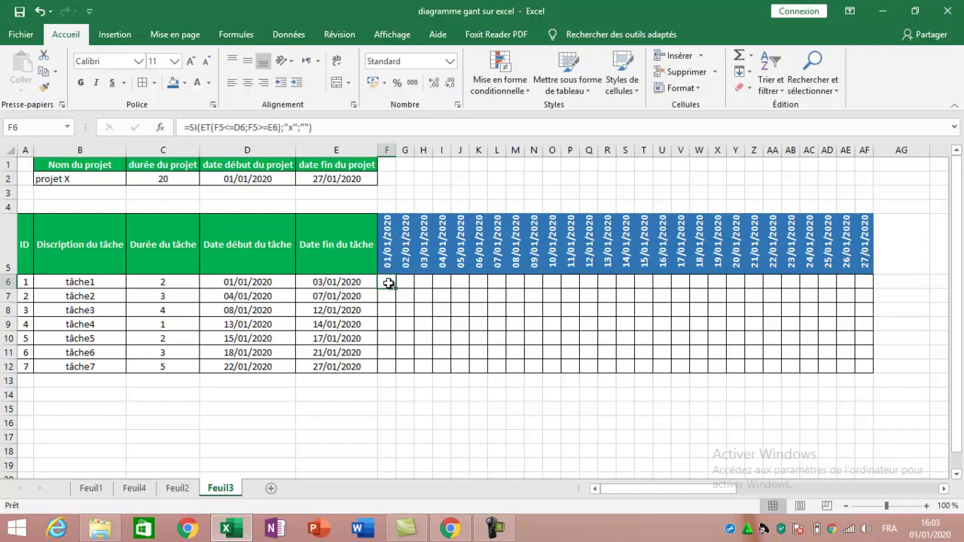
pyautogui.doubleClick(389, 283)
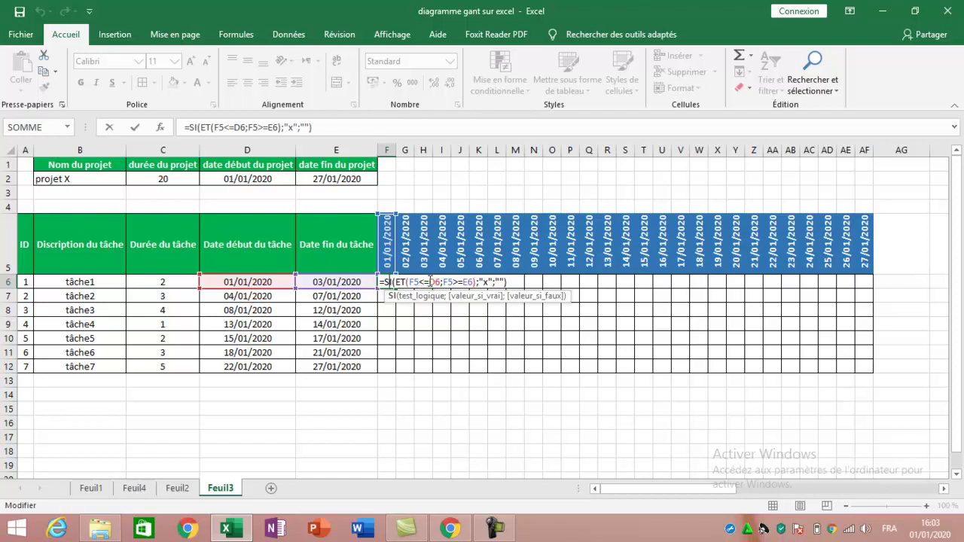
pyautogui.click(430, 282)
pyautogui.press('BackSpace')
pyautogui.press('BackSpace')
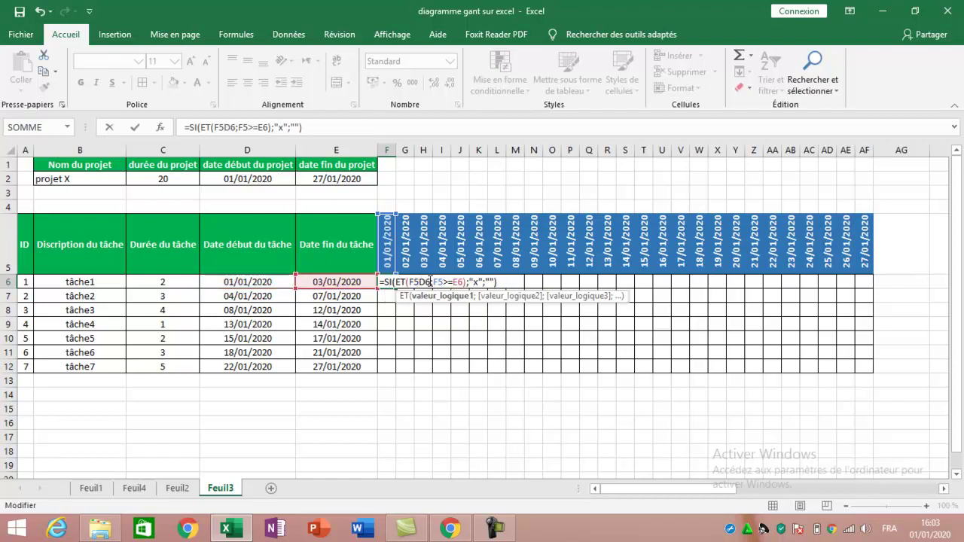
pyautogui.write('>=')
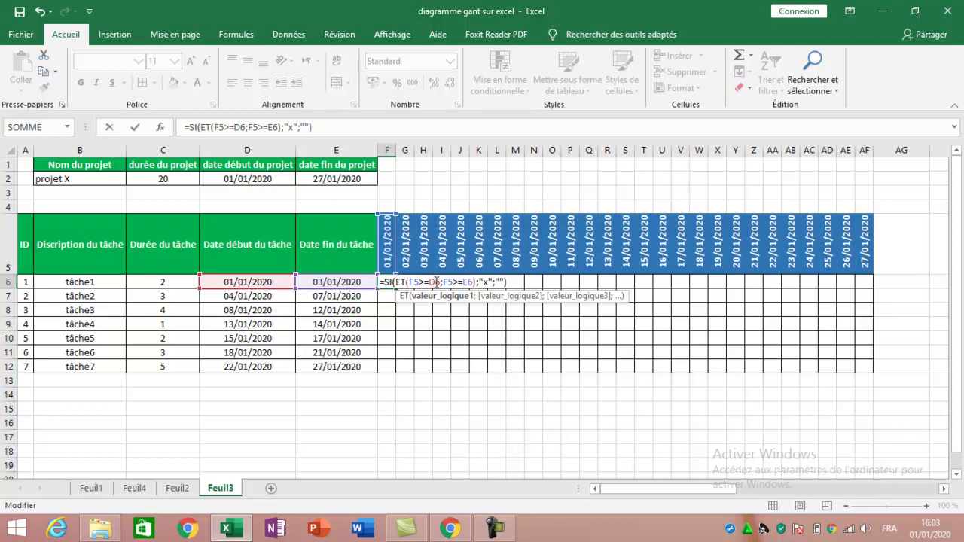
pyautogui.click(461, 282)
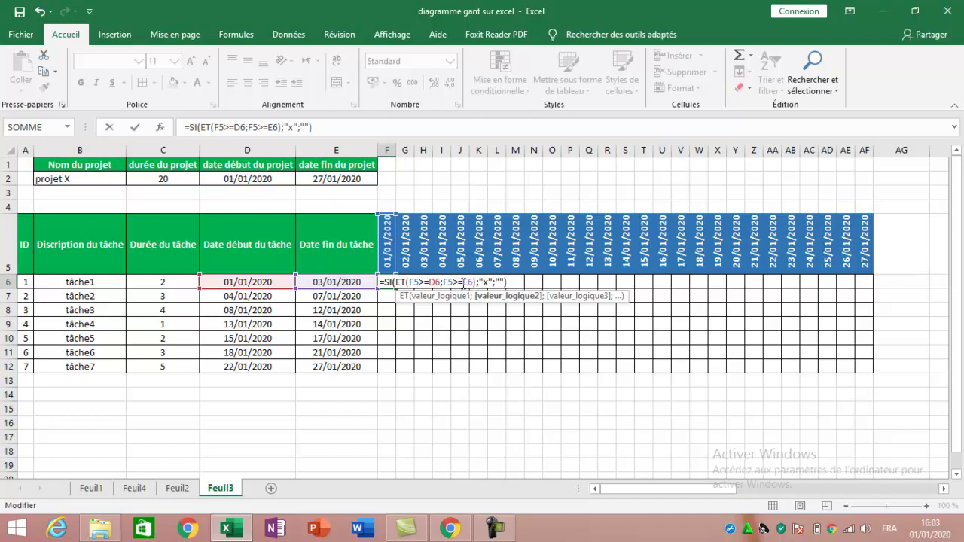
pyautogui.press('BackSpace')
pyautogui.press('BackSpace')
pyautogui.write('<')
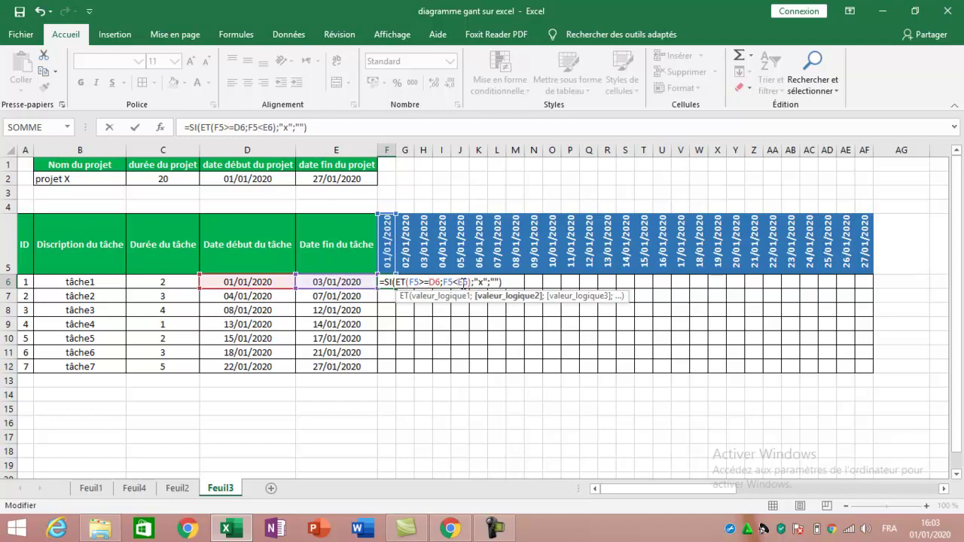
pyautogui.write('=')
pyautogui.press('Return')
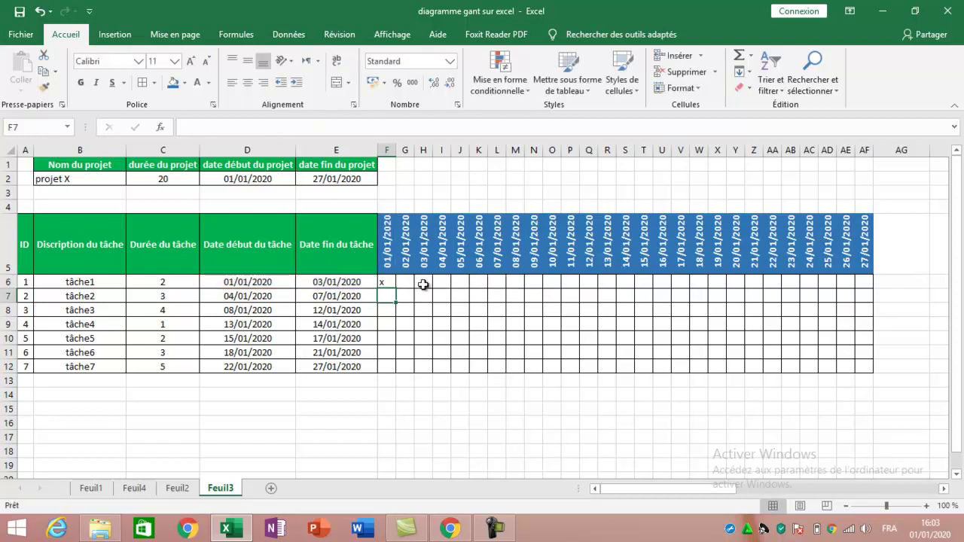
pyautogui.doubleClick(381, 283)
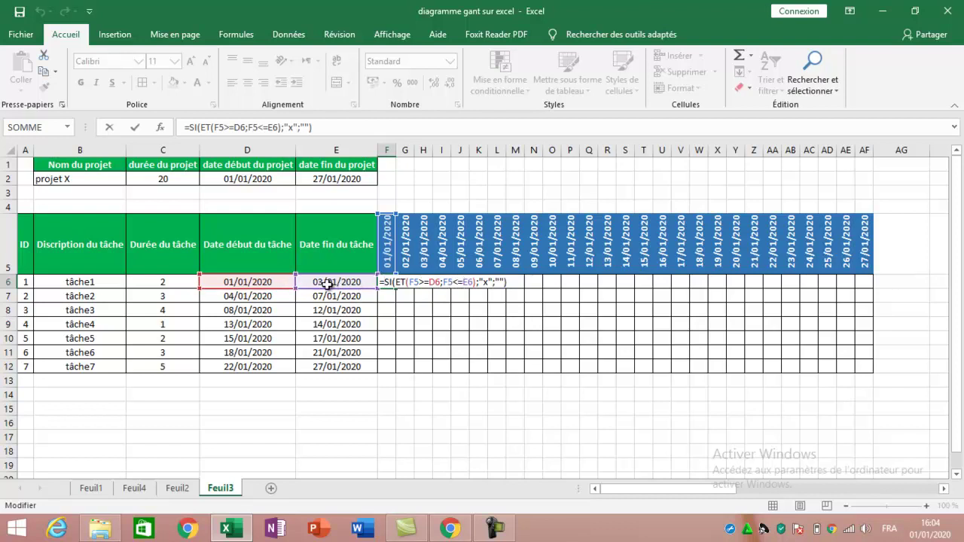
pyautogui.press('Return')
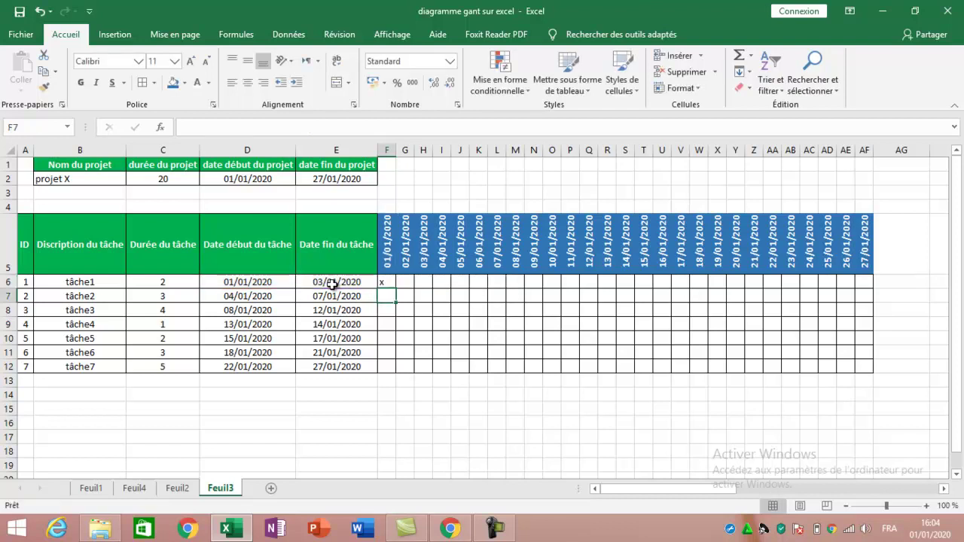
# Make the references in F6 mixed so the formula reads =SI(ET(F$5>=$D6;F$5<=$E6);"x";""), and fill it across the chart grid F6:AF12.
pyautogui.click(386, 284)
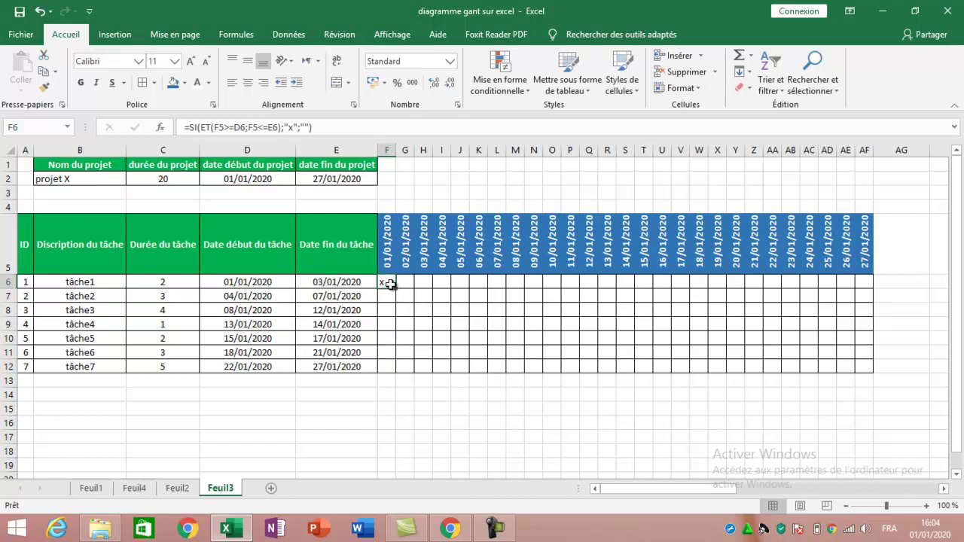
pyautogui.doubleClick(390, 284)
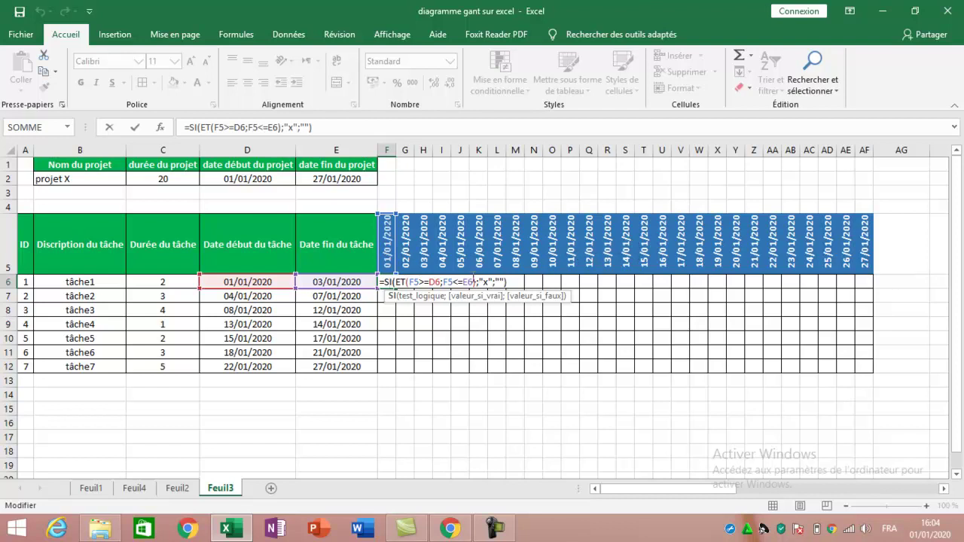
pyautogui.click(416, 284)
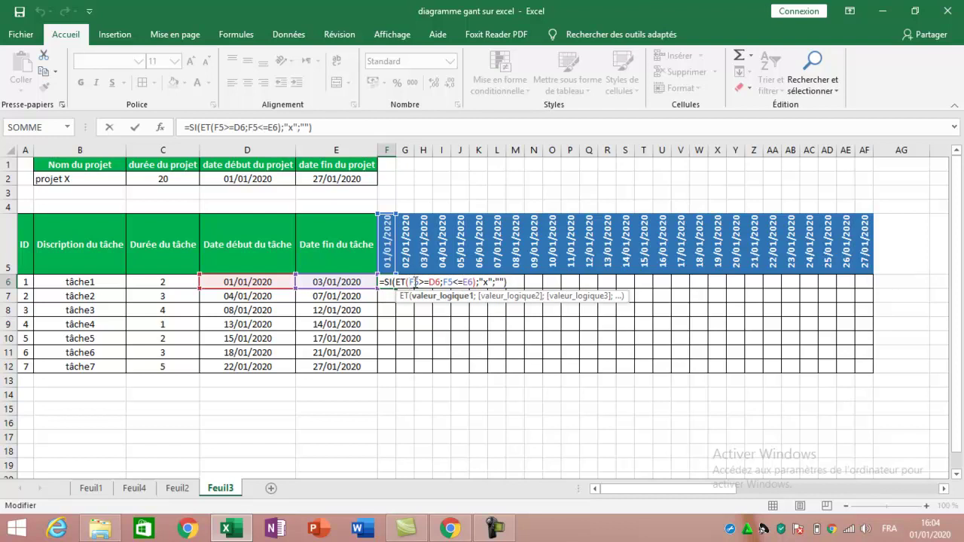
pyautogui.write('$')
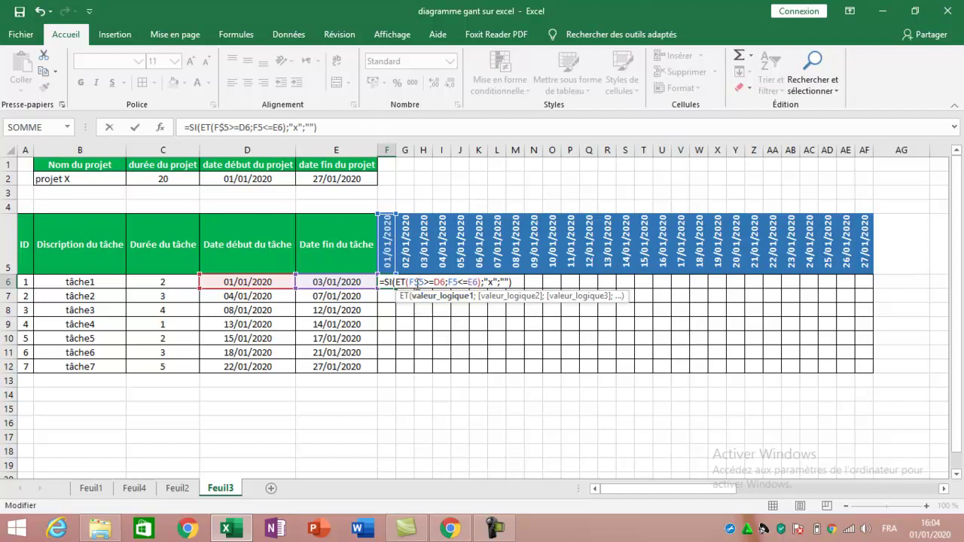
pyautogui.click(453, 282)
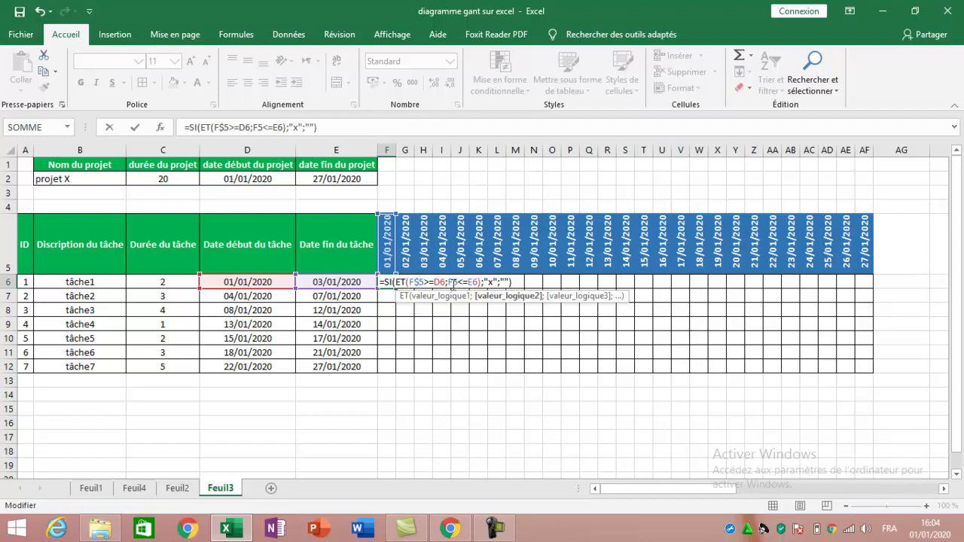
pyautogui.write('$')
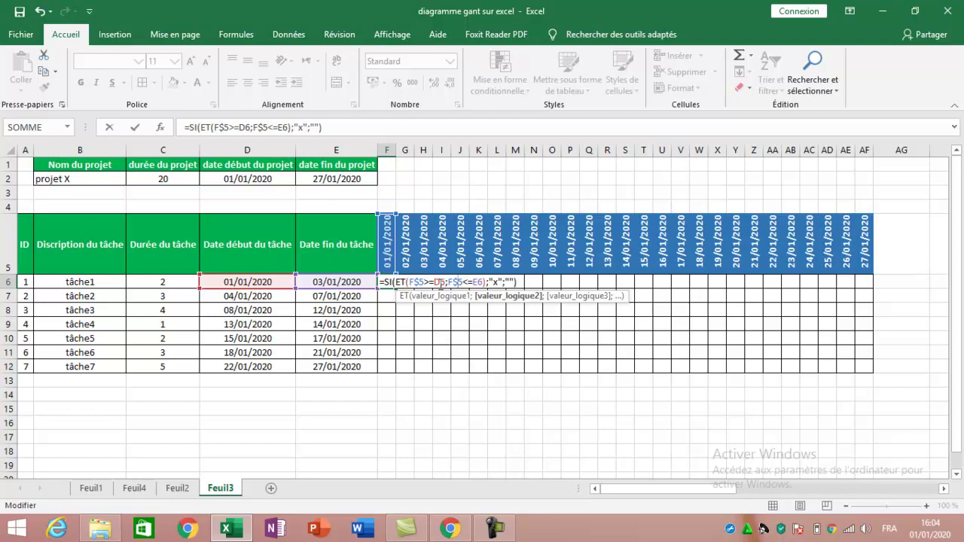
pyautogui.click(435, 282)
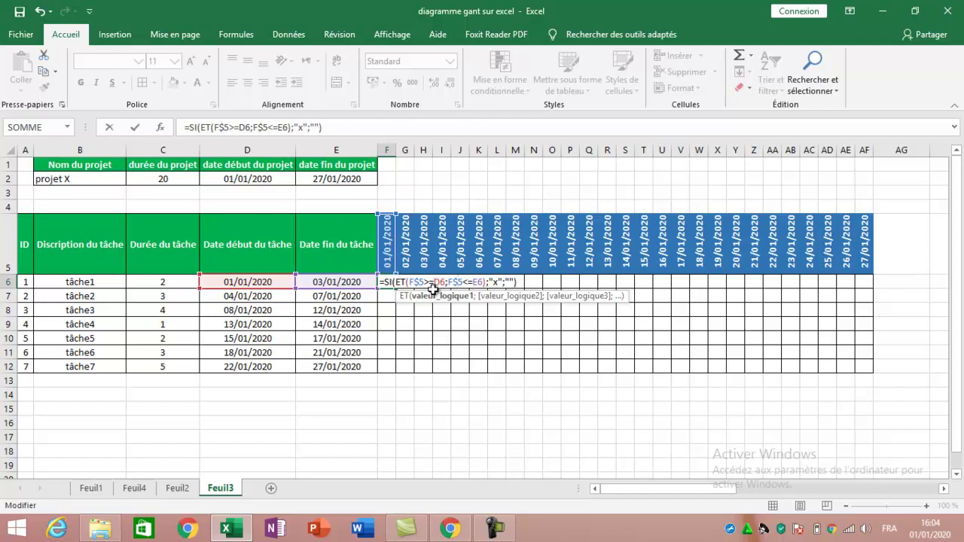
pyautogui.write('$')
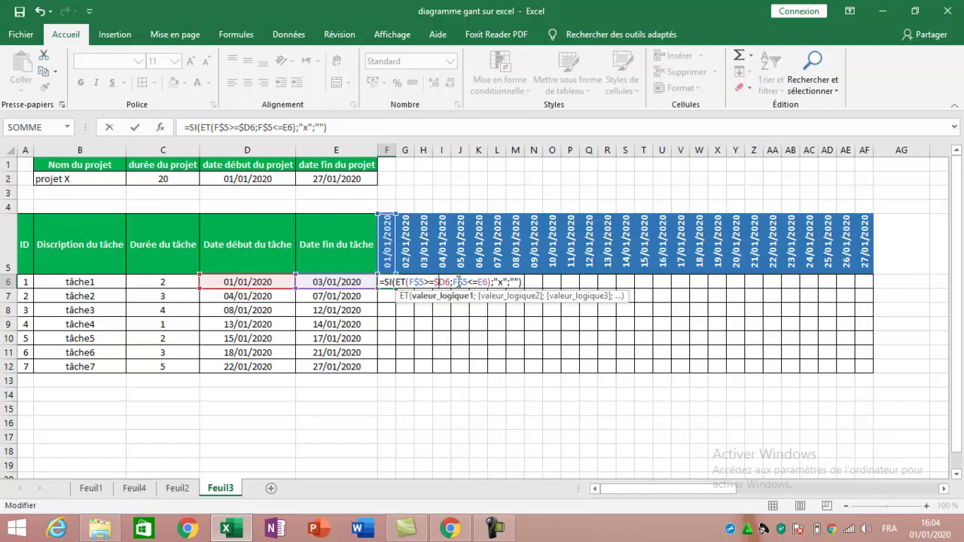
pyautogui.click(480, 282)
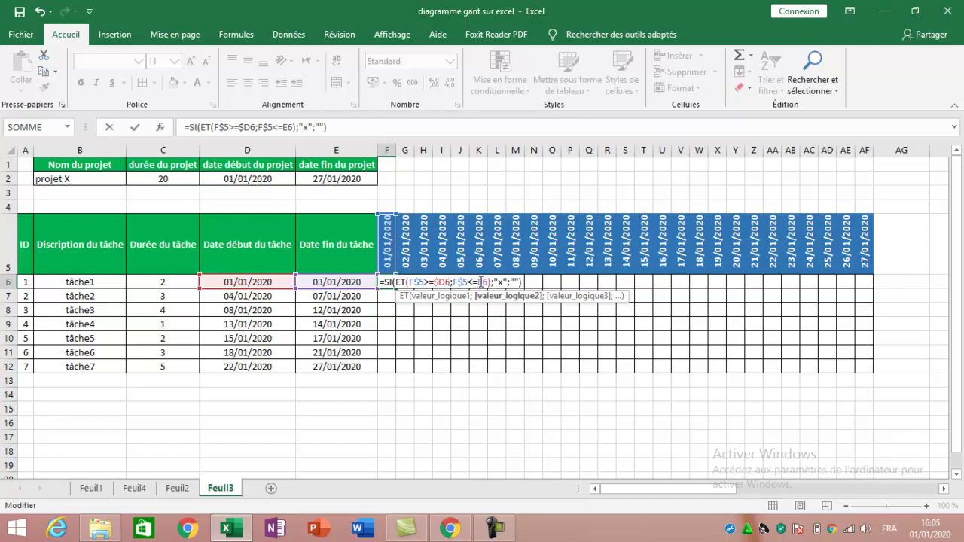
pyautogui.write('$')
pyautogui.press('Return')
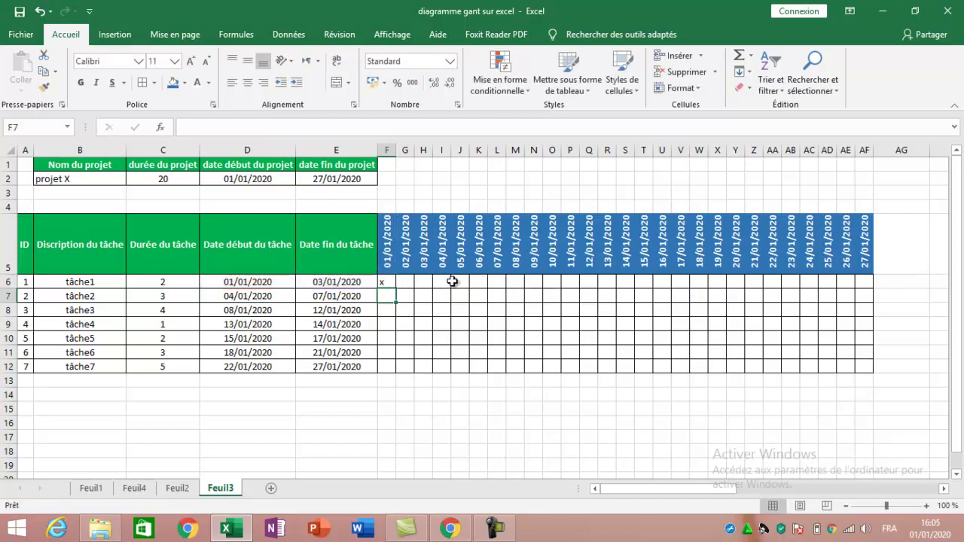
pyautogui.click(389, 284)
pyautogui.moveTo(397, 287); pyautogui.dragTo(876, 370)
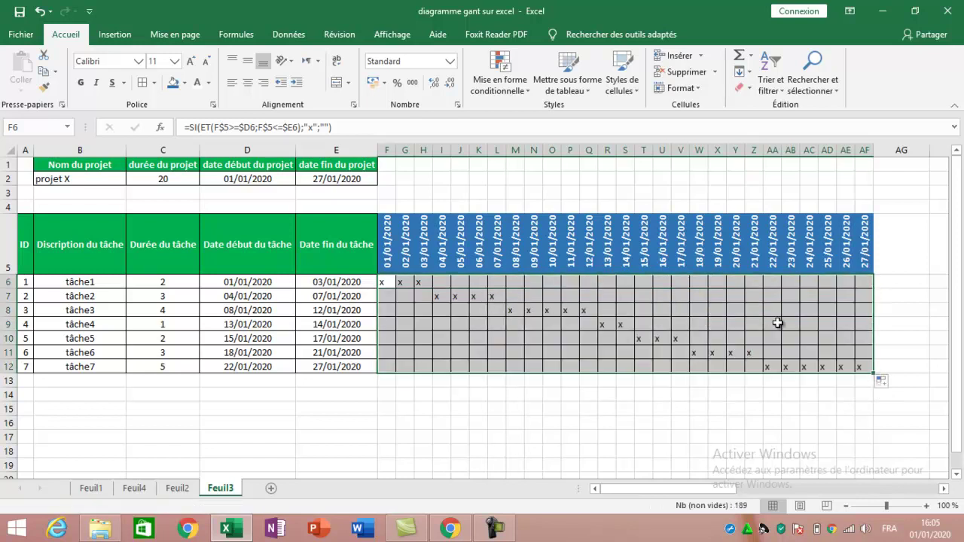
# Set up a new conditional formatting rule on F6:AF12 for cells whose value is equal to x.
pyautogui.click(527, 88)
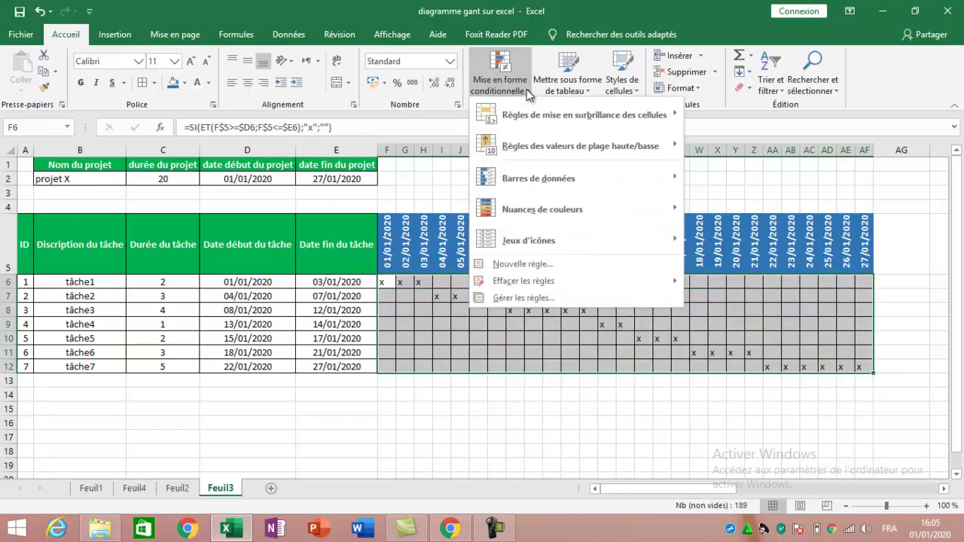
pyautogui.click(521, 263)
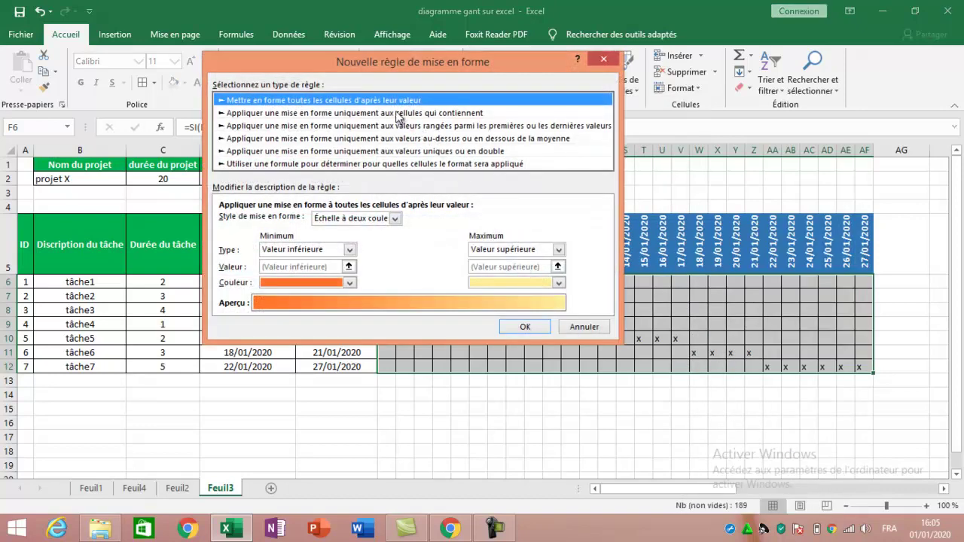
pyautogui.click(398, 115)
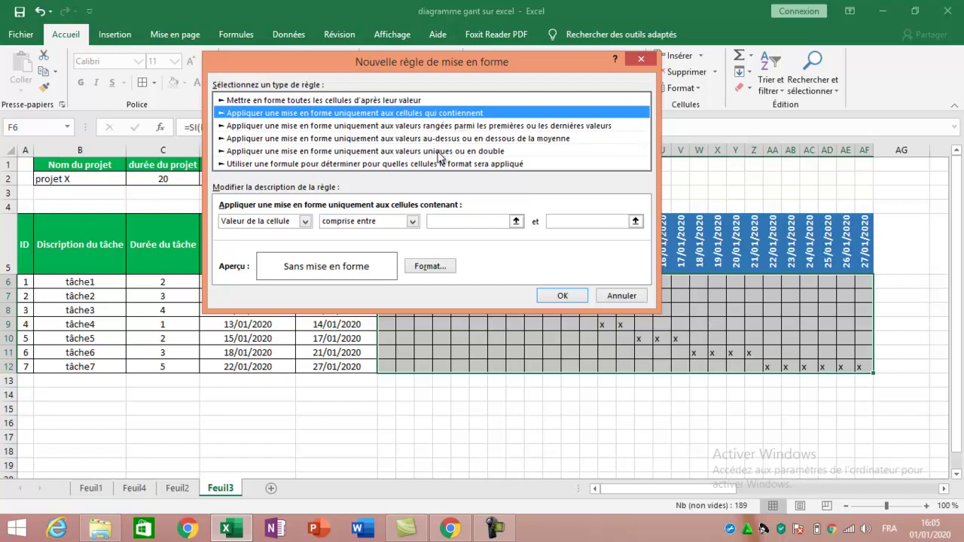
pyautogui.click(368, 222)
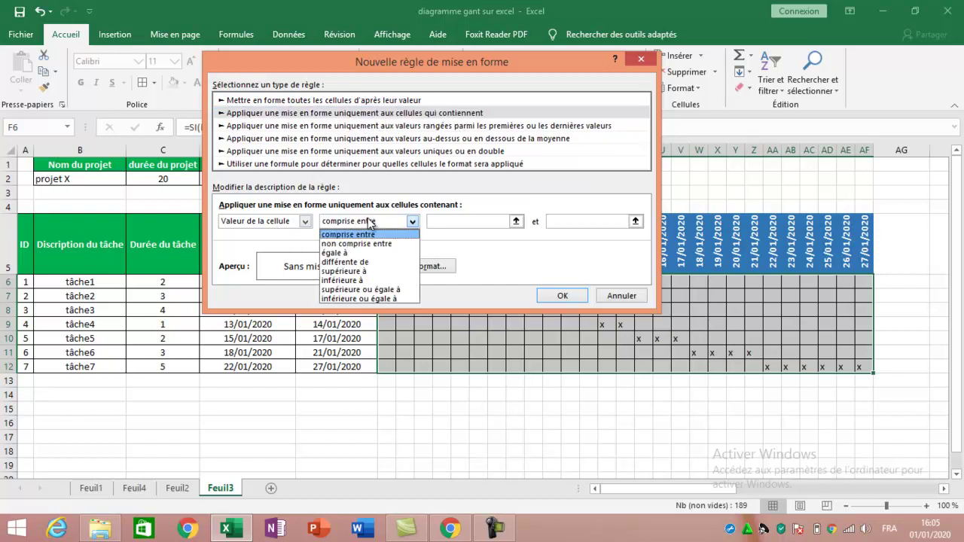
pyautogui.click(351, 253)
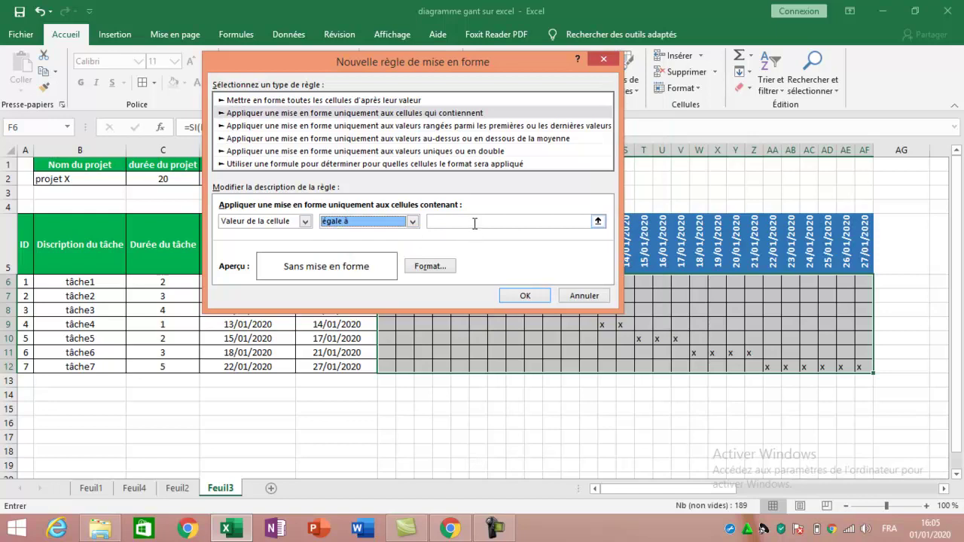
pyautogui.click(474, 223)
pyautogui.write('x')
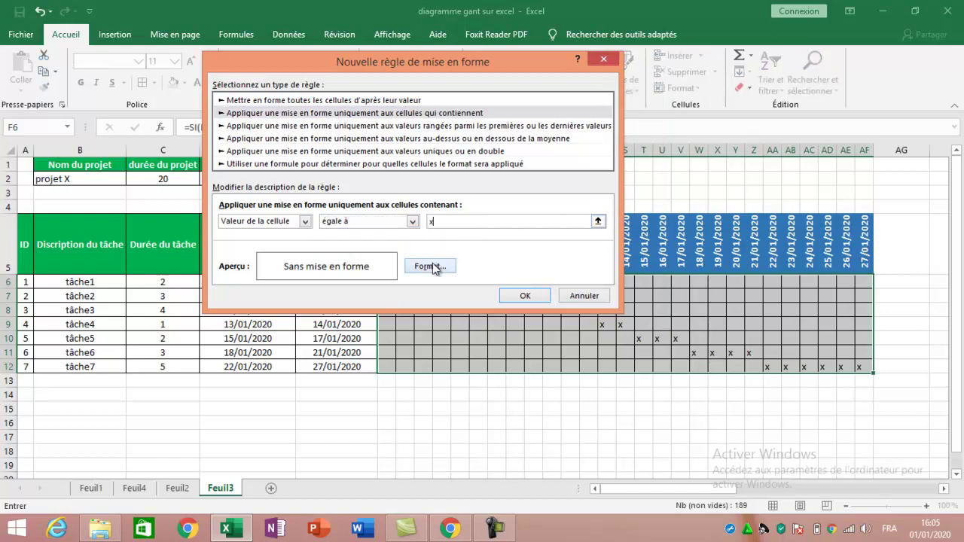
# Give the rule's format a red fill and a matching red font colour, and apply it to the chart grid.
pyautogui.click(431, 267)
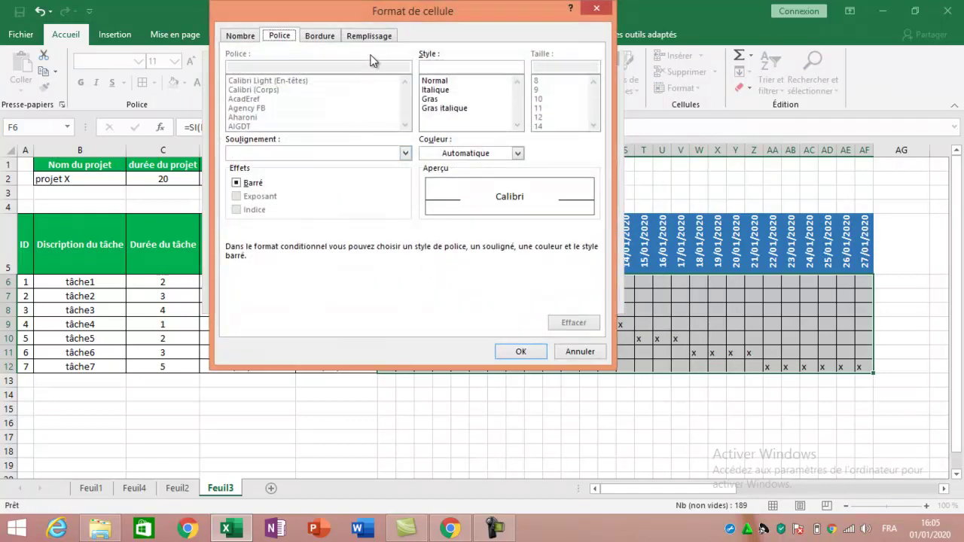
pyautogui.click(369, 36)
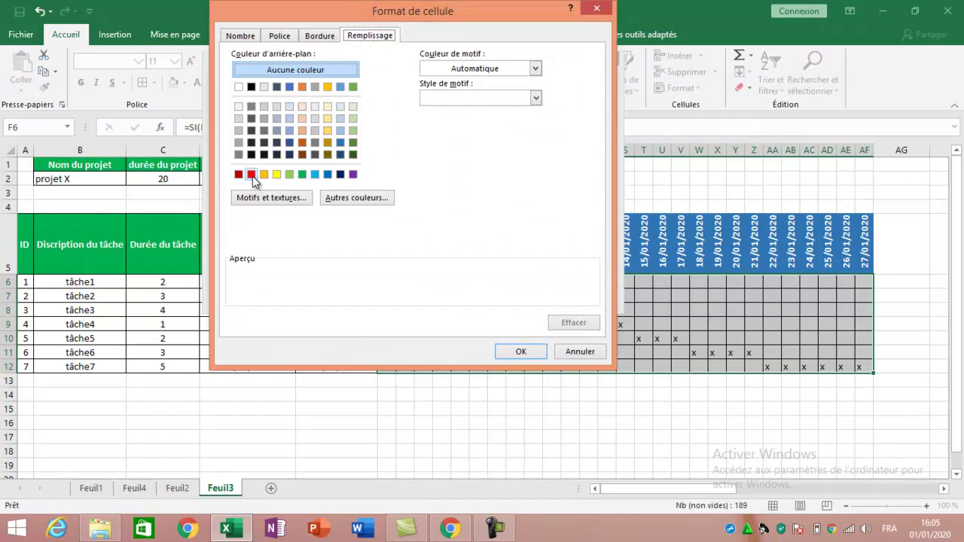
pyautogui.click(252, 175)
pyautogui.click(279, 36)
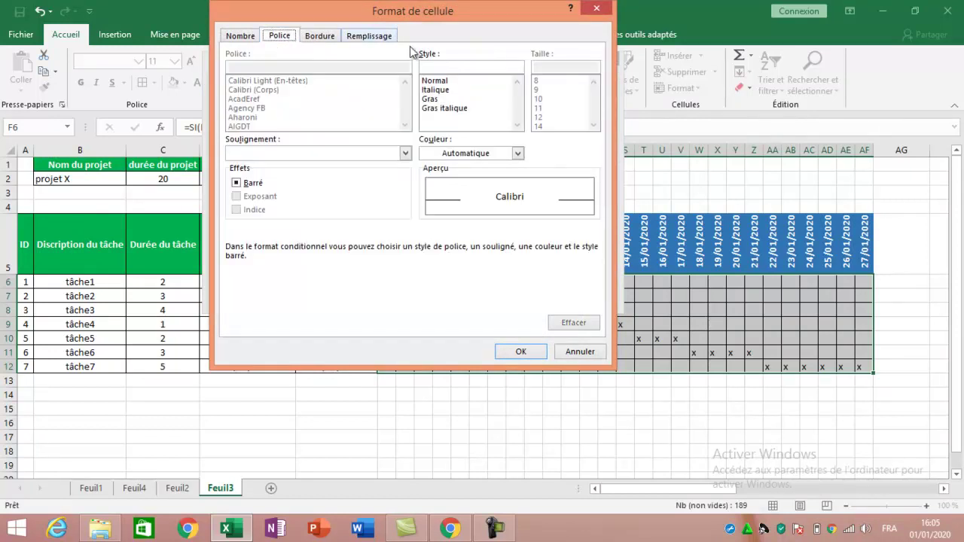
pyautogui.click(498, 154)
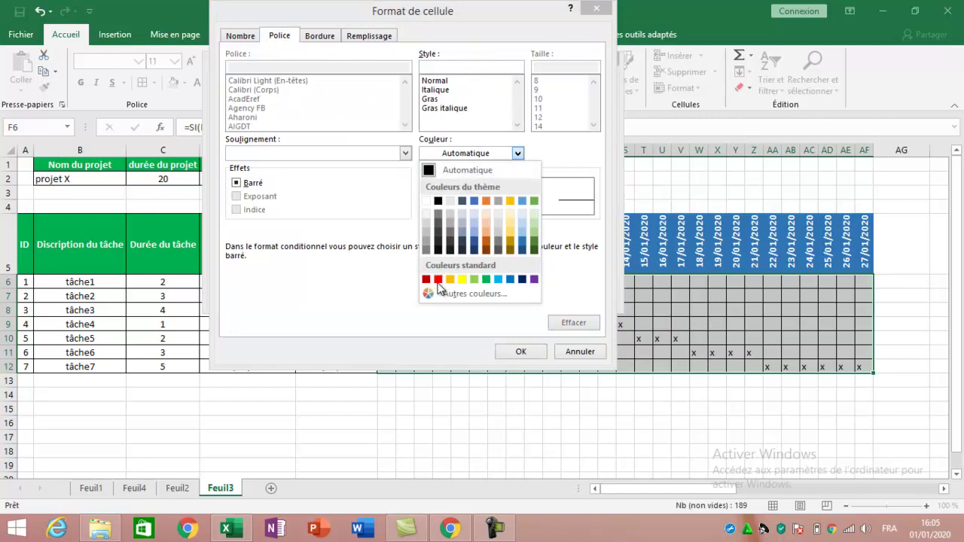
pyautogui.click(439, 280)
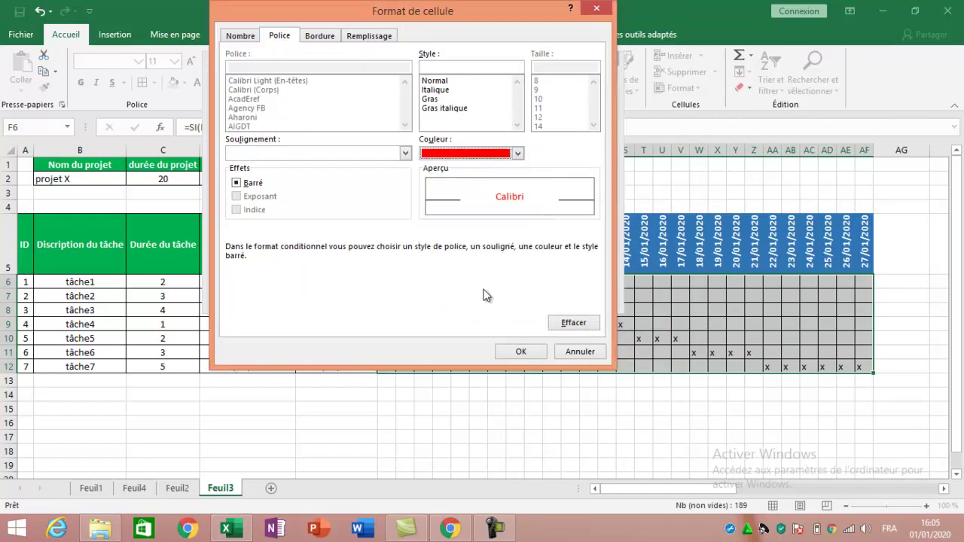
pyautogui.click(522, 351)
pyautogui.click(527, 295)
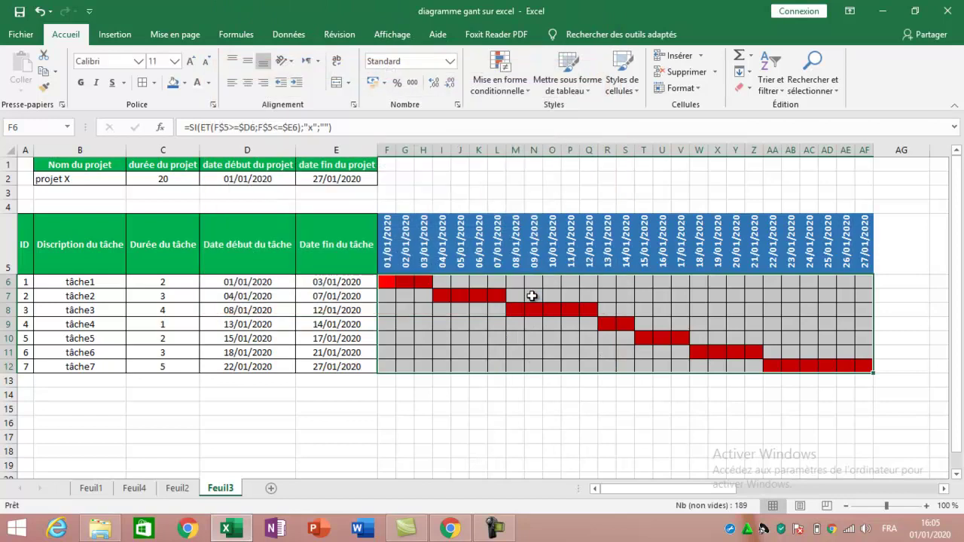
pyautogui.click(570, 339)
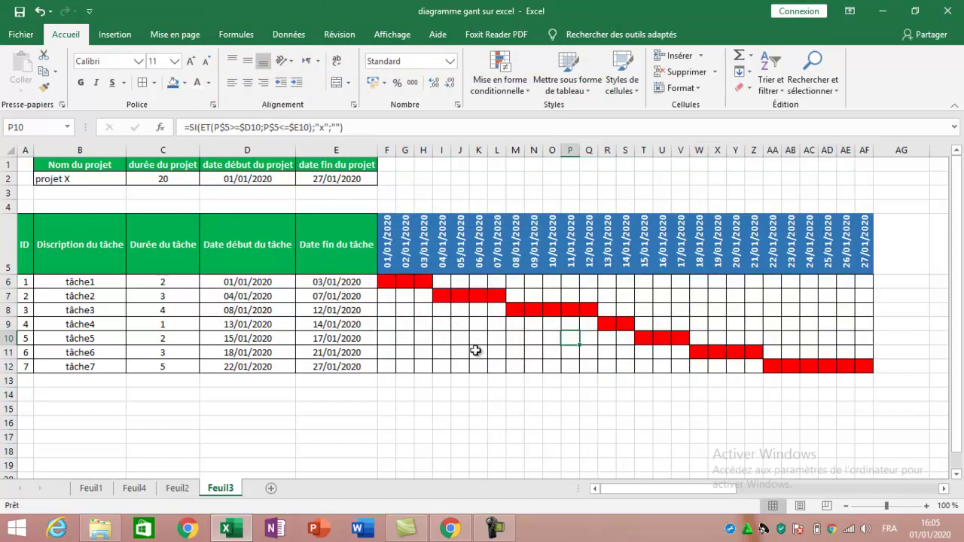
# Test the chart by changing the task durations: tâche1 to 1, tâche2 to 5 and tâche4 to 2.
pyautogui.click(175, 281)
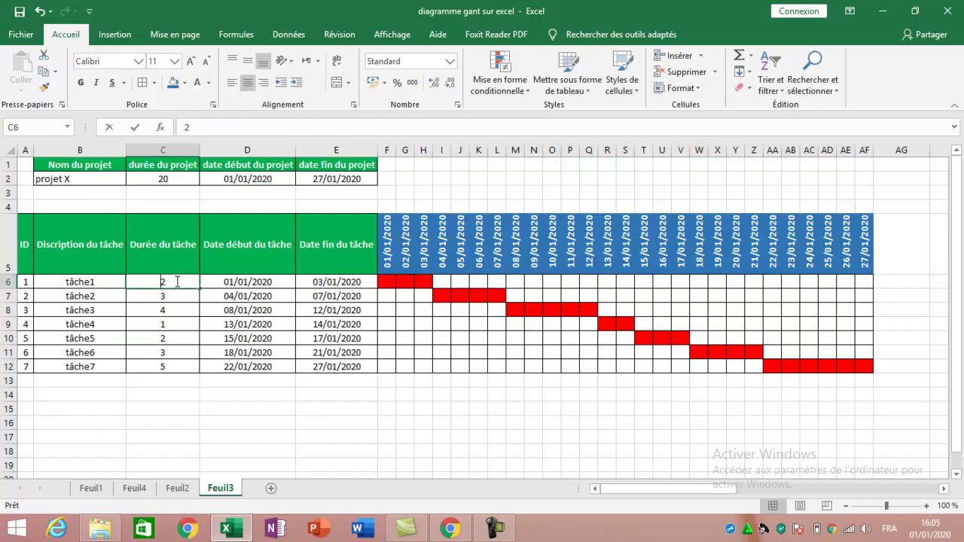
pyautogui.write('1')
pyautogui.press('Return')
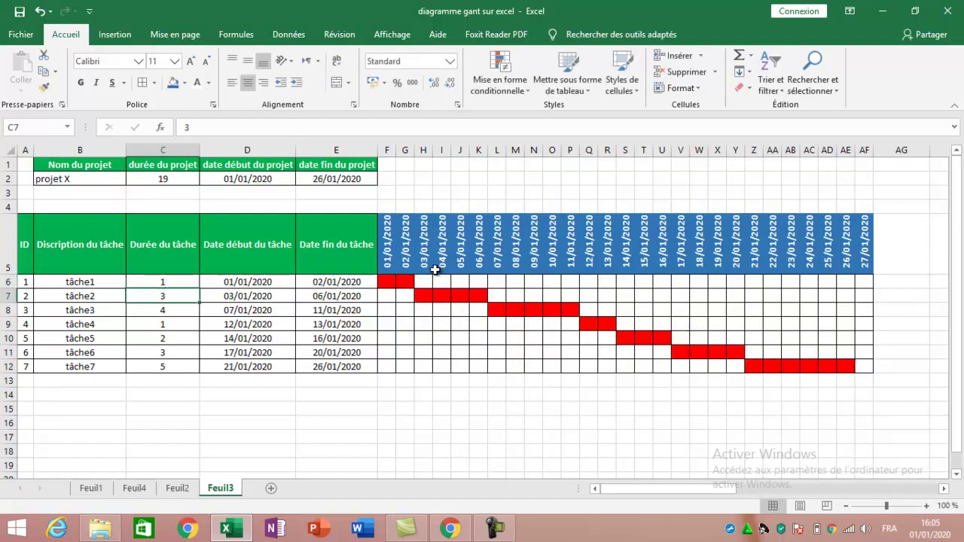
pyautogui.write('5')
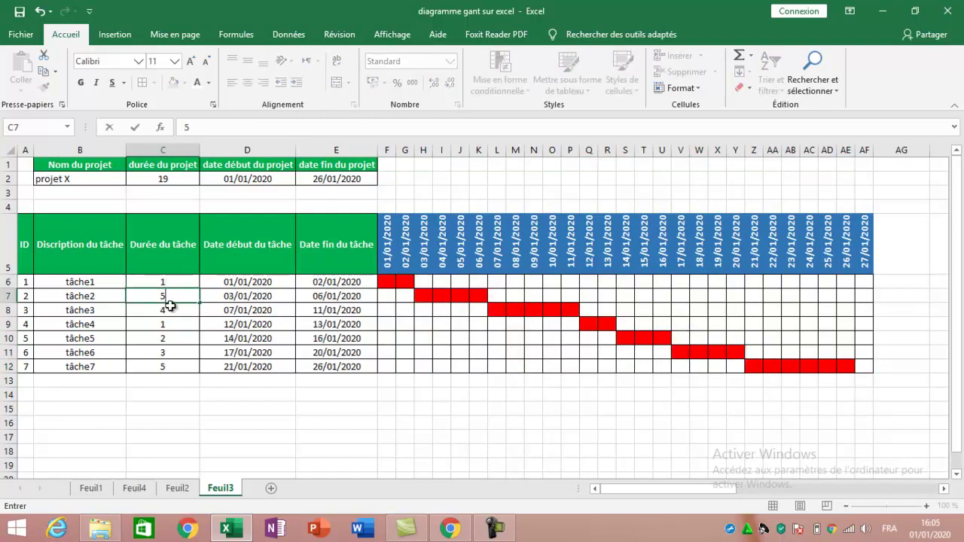
pyautogui.press('Return')
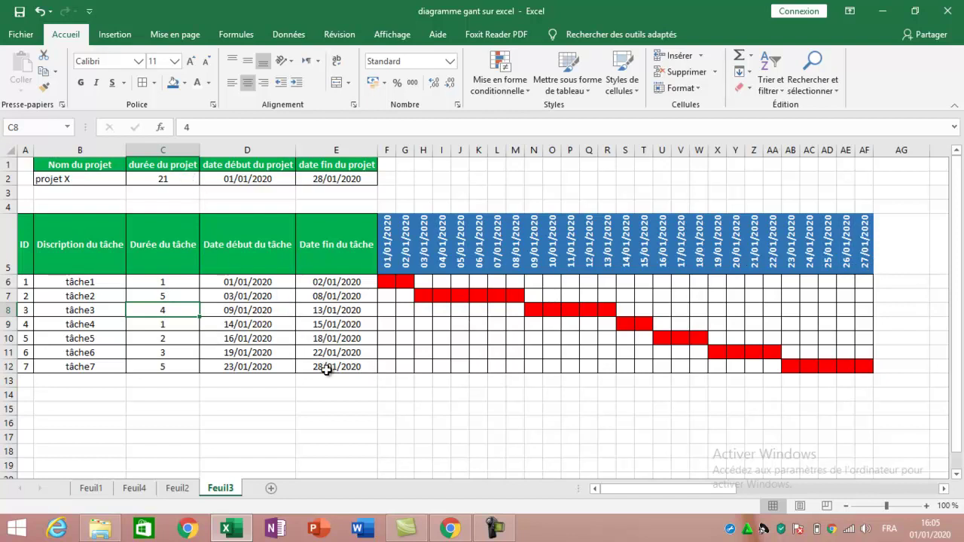
pyautogui.click(163, 324)
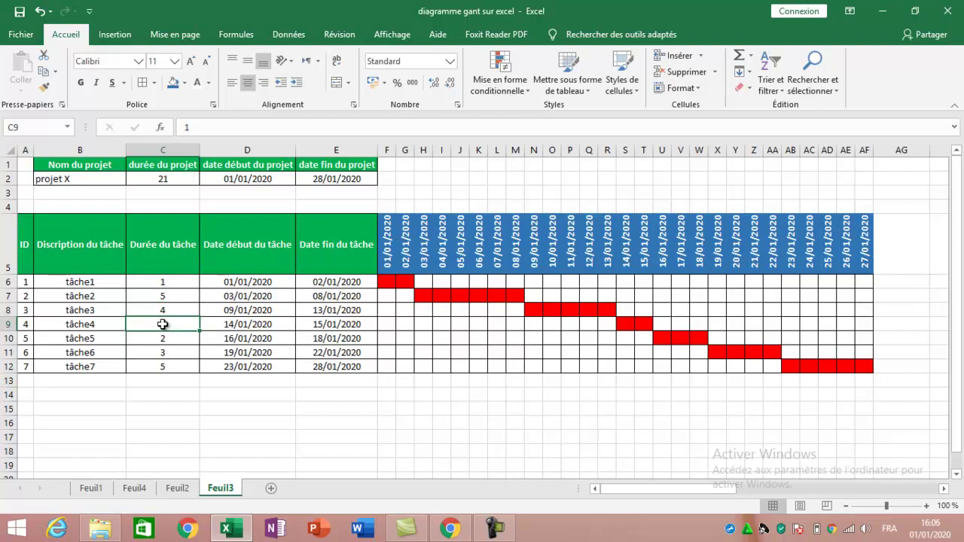
pyautogui.write('2')
pyautogui.press('Return')
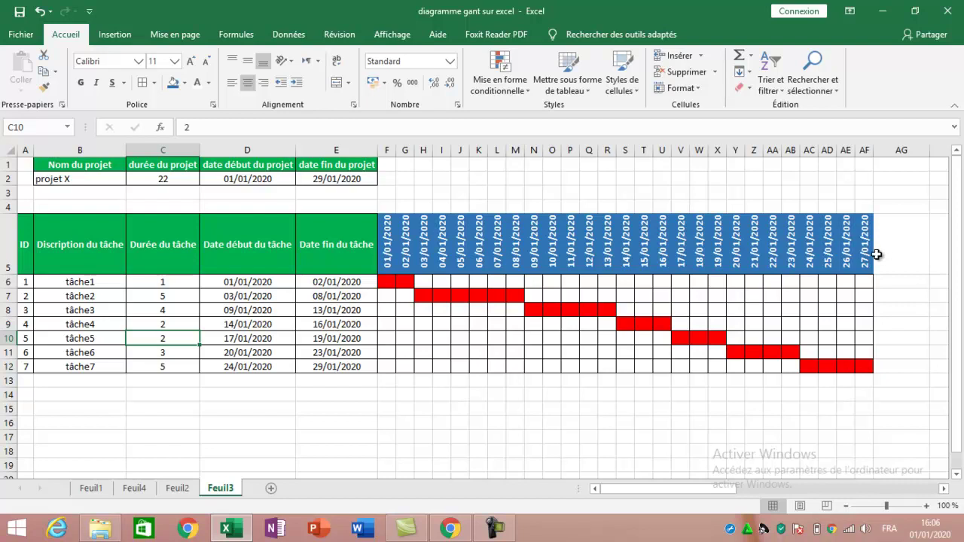
# Extend the timeline and chart grid from column AF to AJ, up to 31/01/2020, and narrow columns AF:AJ to match the other day columns.
pyautogui.moveTo(867, 252); pyautogui.dragTo(904, 372)
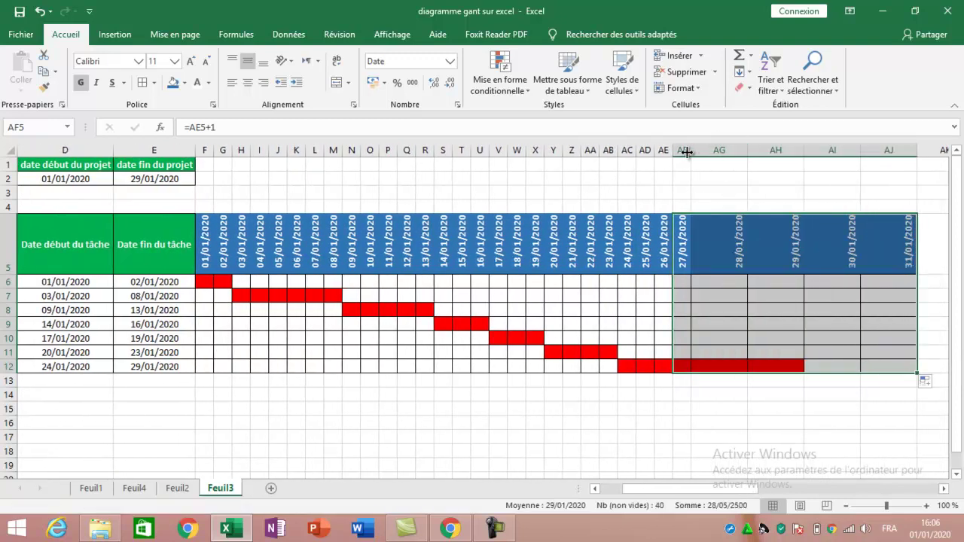
pyautogui.moveTo(682, 150); pyautogui.dragTo(881, 151)
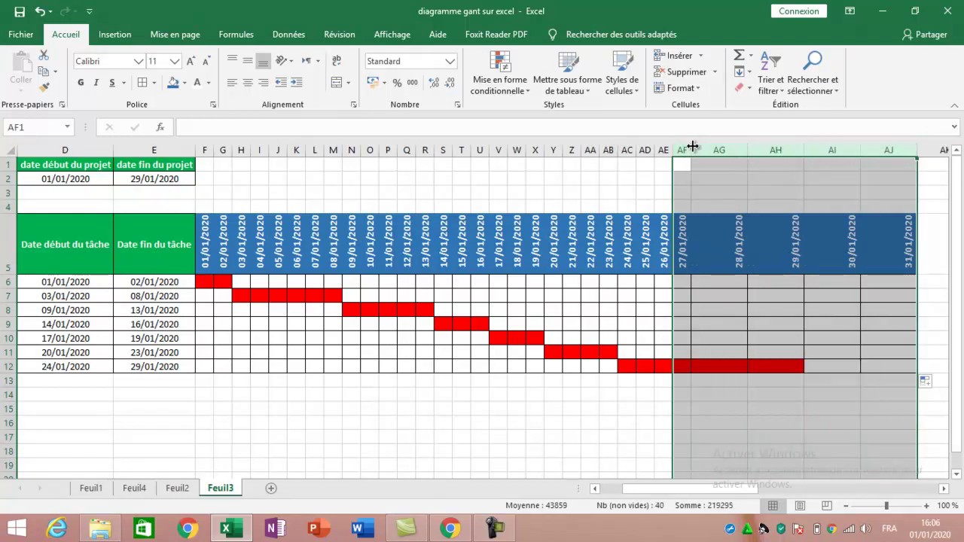
pyautogui.moveTo(692, 147); pyautogui.dragTo(691, 148)
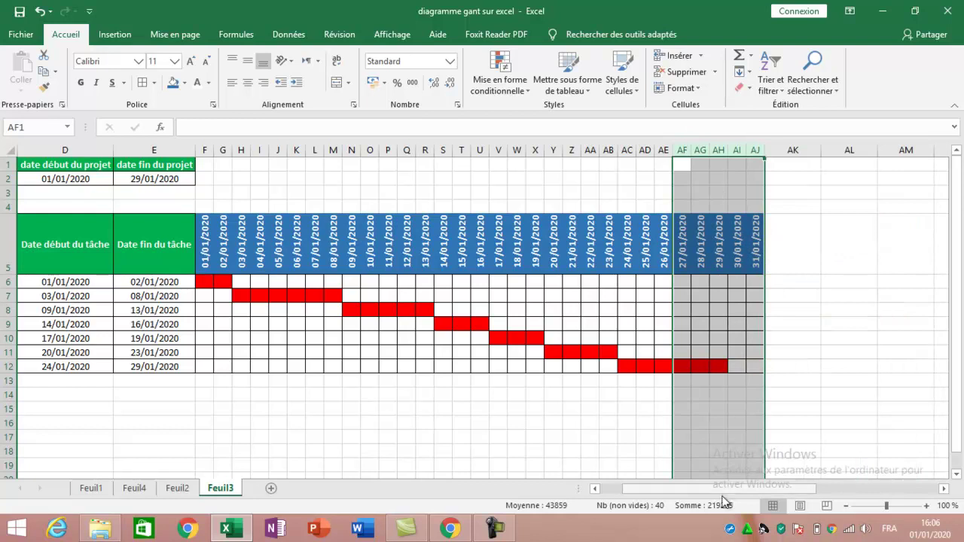
pyautogui.moveTo(709, 493); pyautogui.dragTo(651, 492)
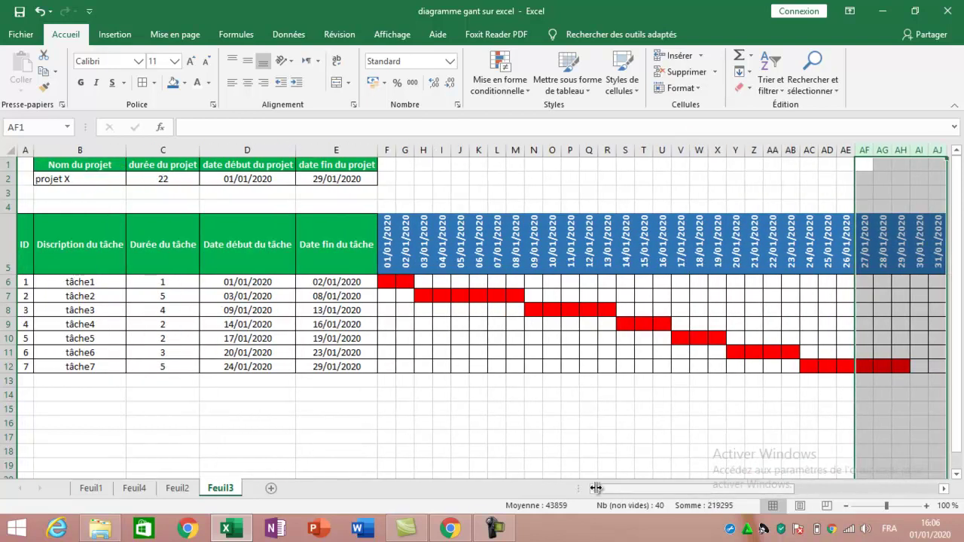
pyautogui.click(522, 455)
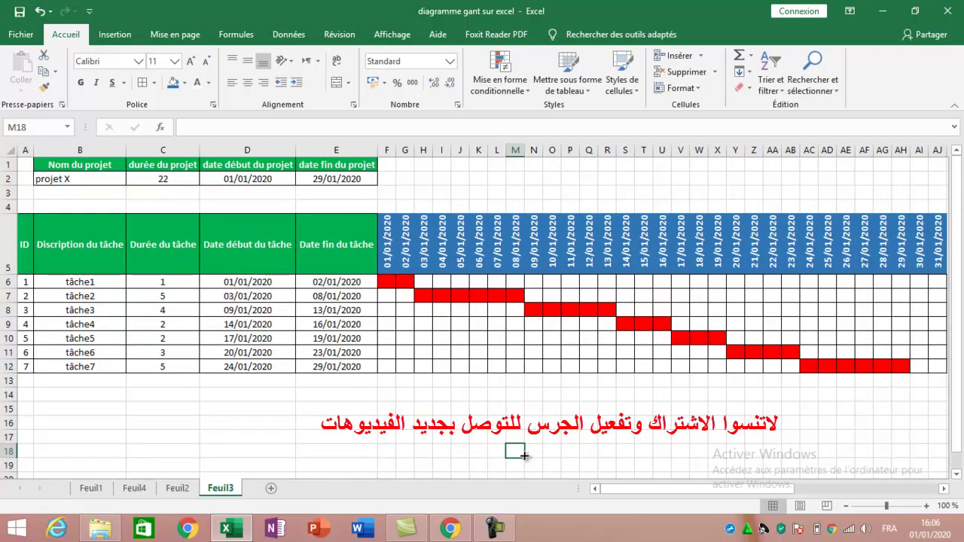